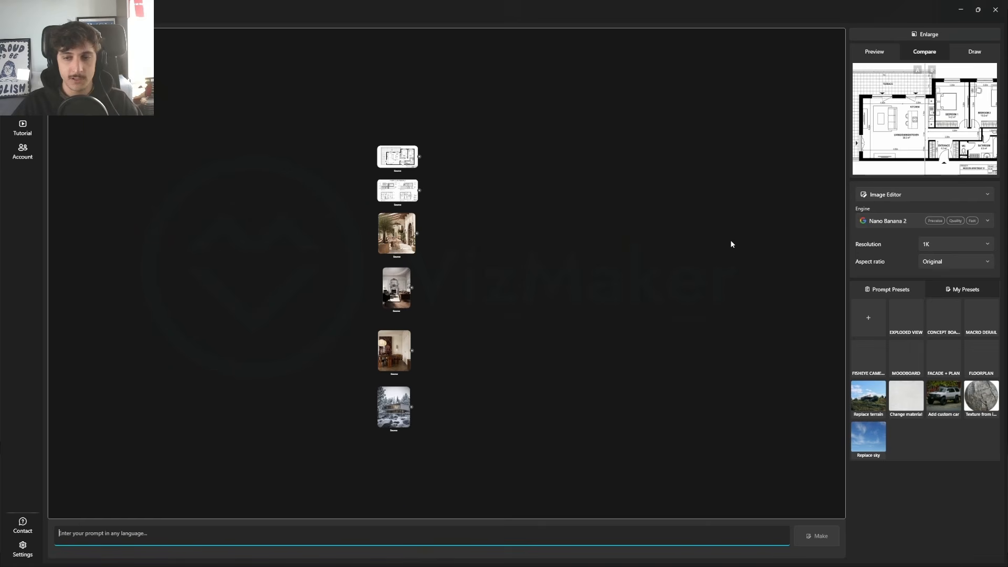
Step: Select all six source images on the canvas and move them together slightly to the left
{"action": "left_click_drag", "start_coordinate": [443, 121], "coordinate": [343, 457]}
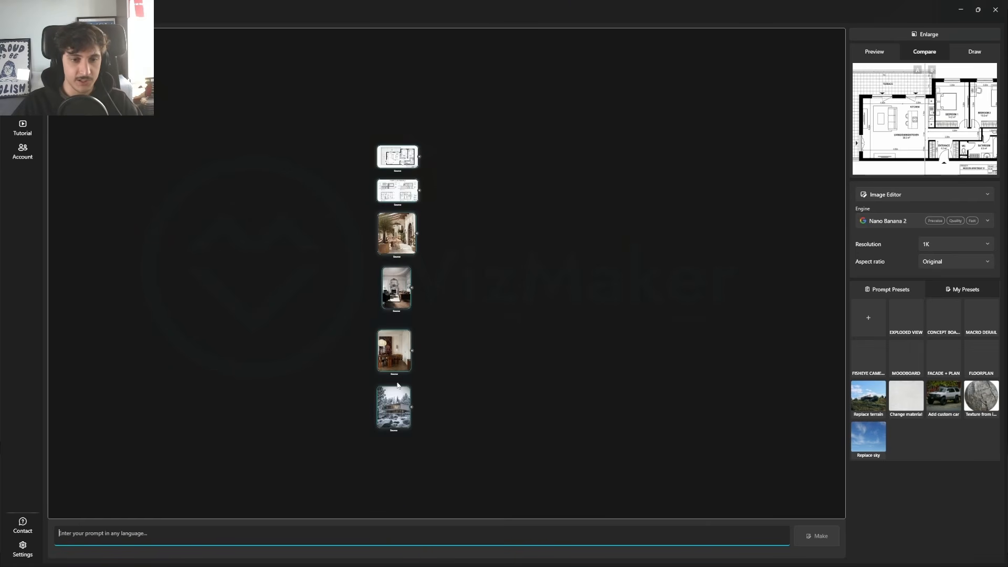
{"action": "left_click_drag", "start_coordinate": [393, 406], "coordinate": [385, 406]}
{"action": "left_click", "coordinate": [499, 295]}
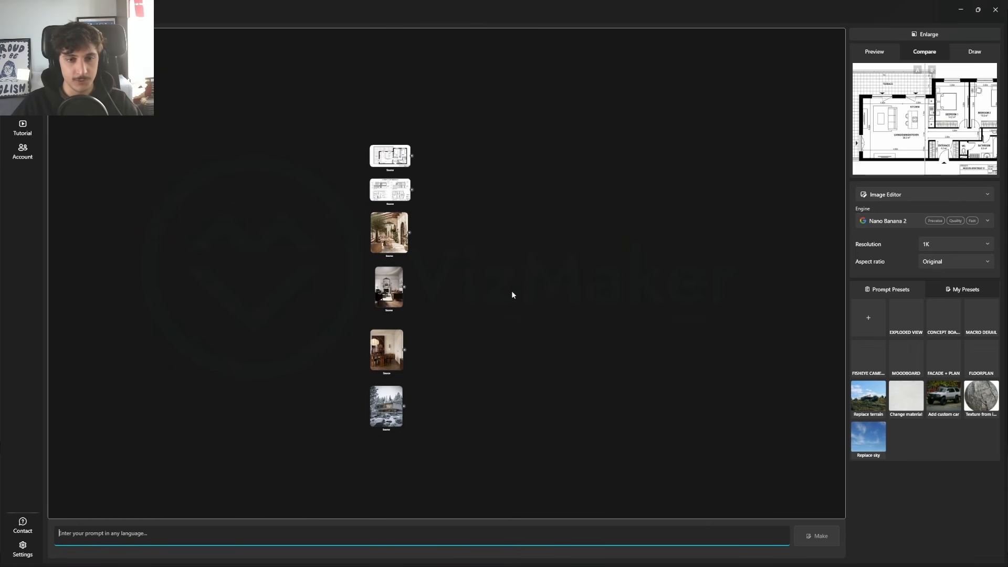
{"action": "left_click", "coordinate": [866, 220]}
{"action": "left_click", "coordinate": [893, 254]}
{"action": "left_click", "coordinate": [900, 220]}
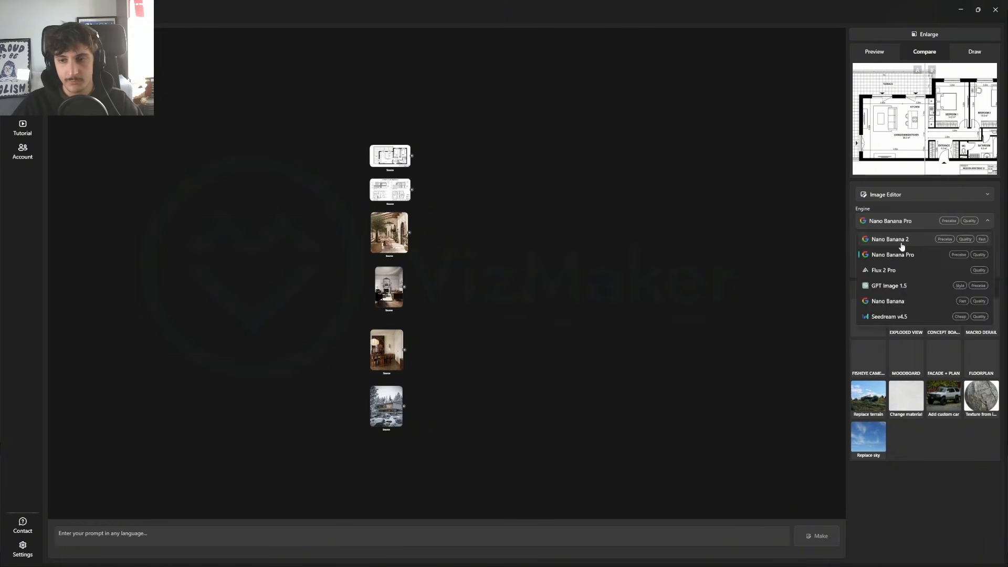
{"action": "left_click", "coordinate": [899, 250]}
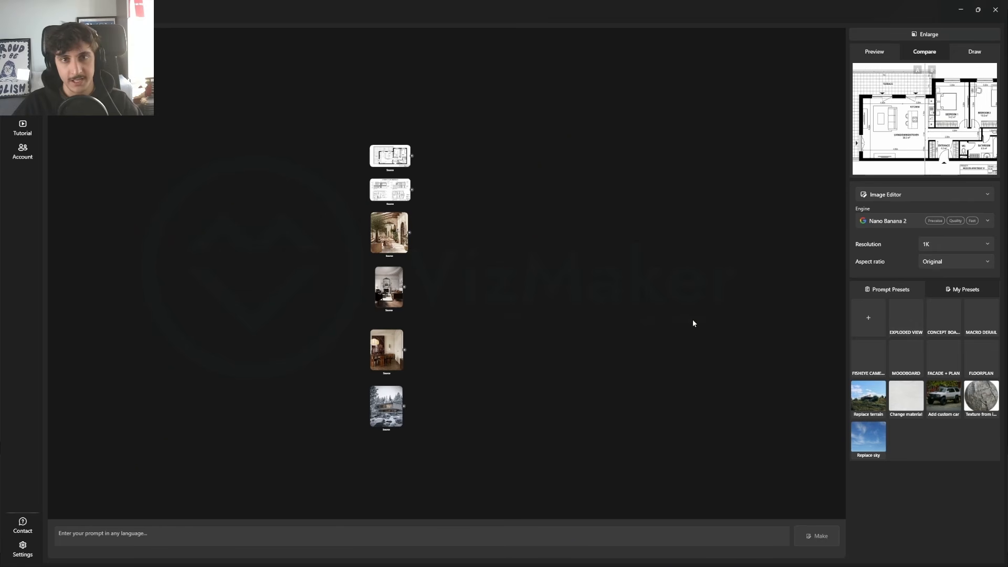
Step: Generate a render from the apartment floor plan source with Nano Banana 2 and the FLOORPLAN prompt preset
{"action": "scroll", "coordinate": [391, 149], "scroll_direction": "up", "scroll_amount": 7}
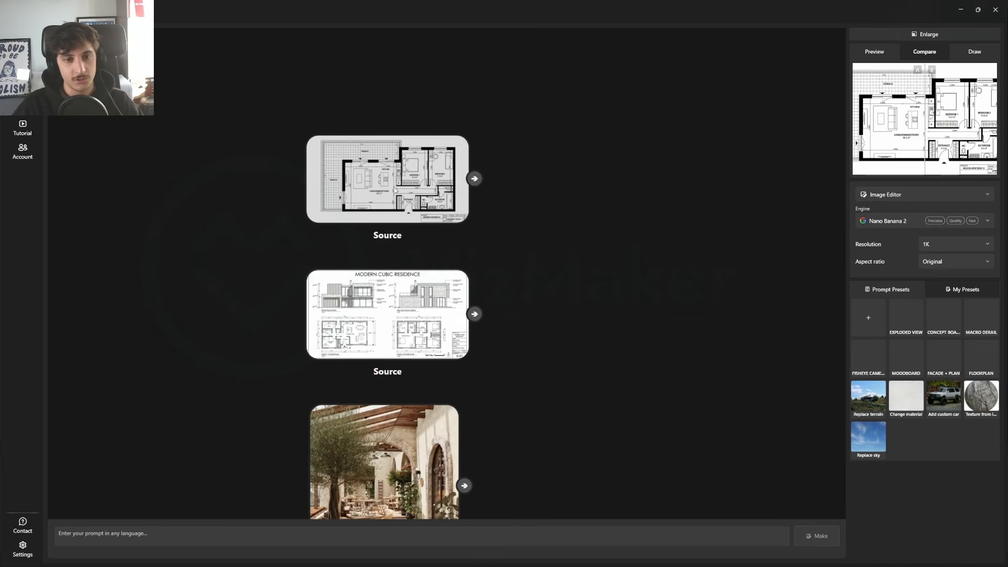
{"action": "left_click_drag", "start_coordinate": [355, 151], "coordinate": [275, 240]}
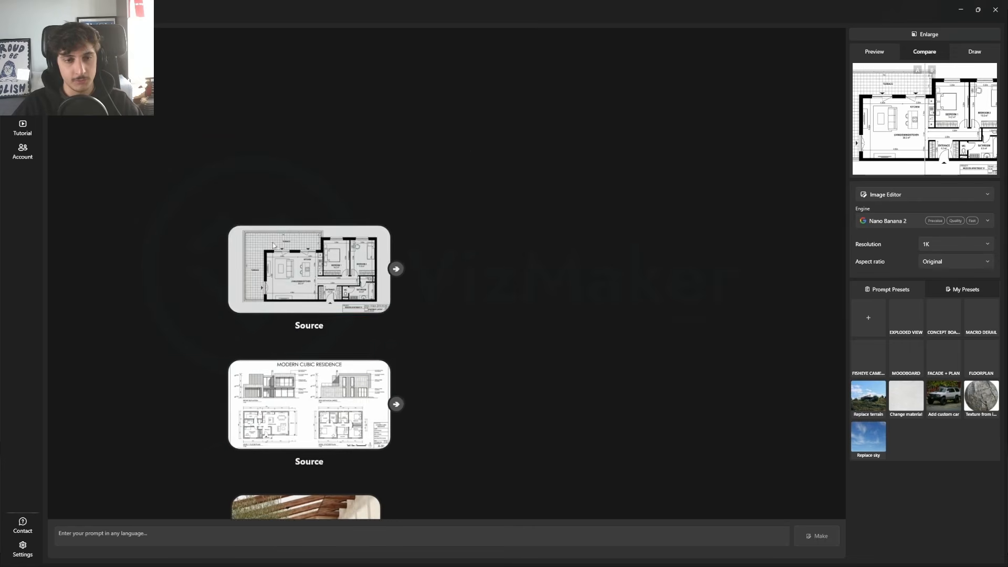
{"action": "left_click", "coordinate": [274, 243]}
{"action": "left_click_drag", "start_coordinate": [537, 176], "coordinate": [344, 189]}
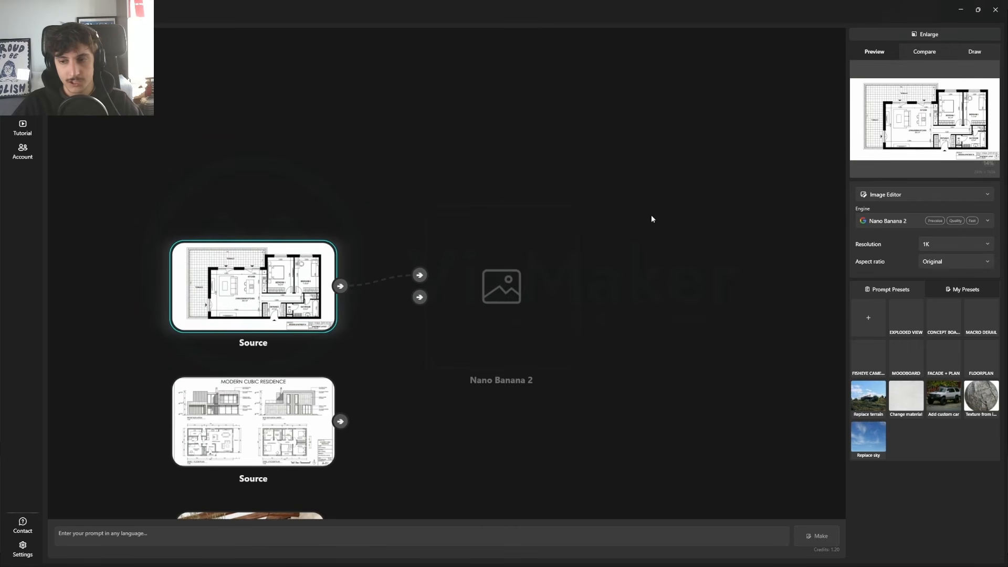
{"action": "left_click", "coordinate": [984, 369]}
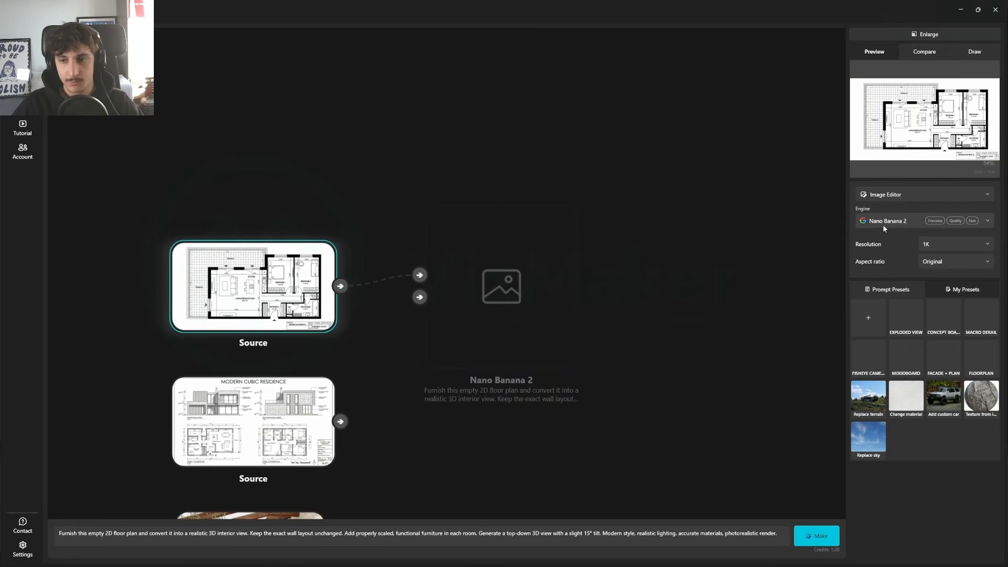
{"action": "left_click", "coordinate": [816, 535]}
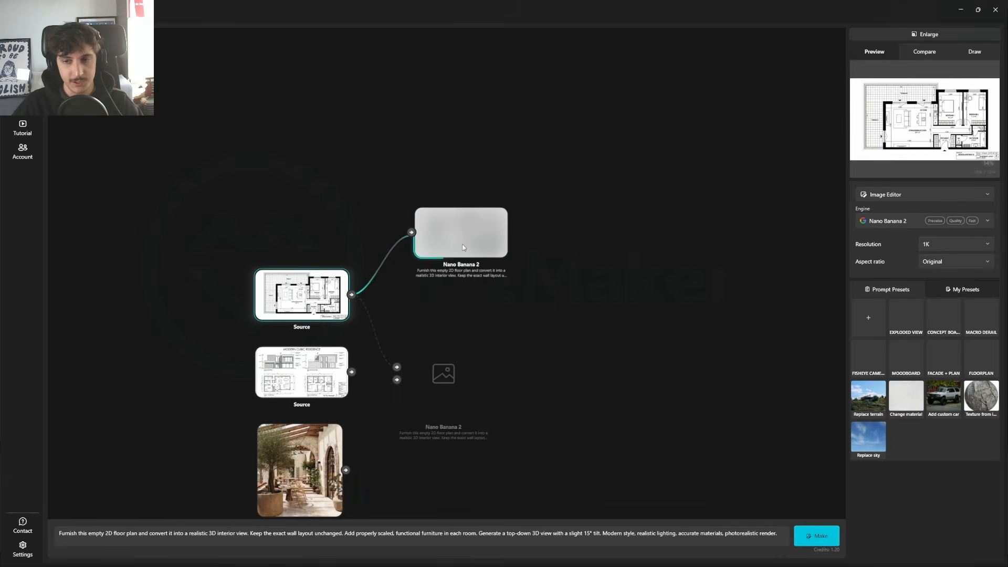
Step: Generate another version of the furnished apartment floor plan with the Nano Banana Pro engine and the same prompt
{"action": "left_click", "coordinate": [892, 221]}
{"action": "left_click", "coordinate": [893, 248]}
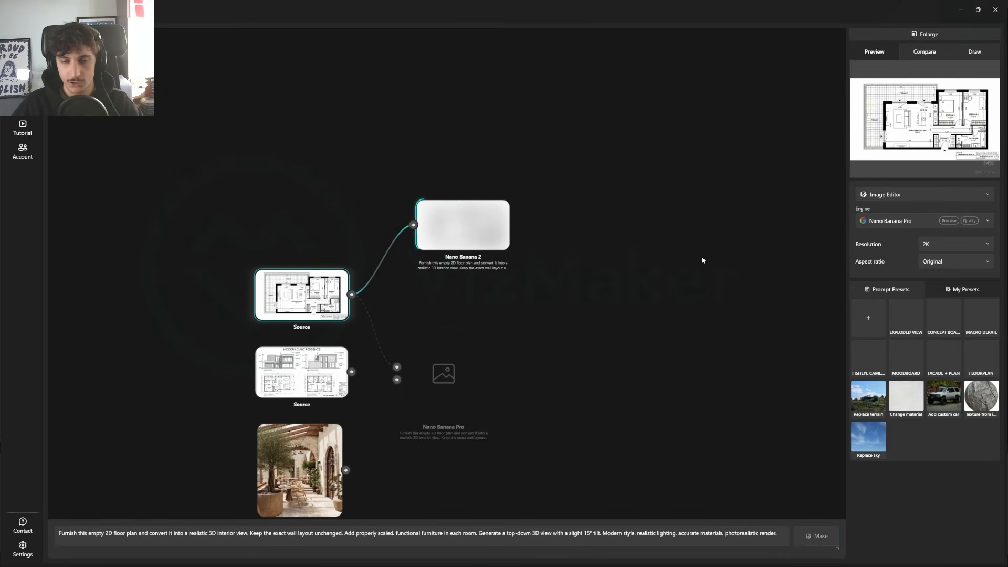
{"action": "left_click", "coordinate": [817, 536]}
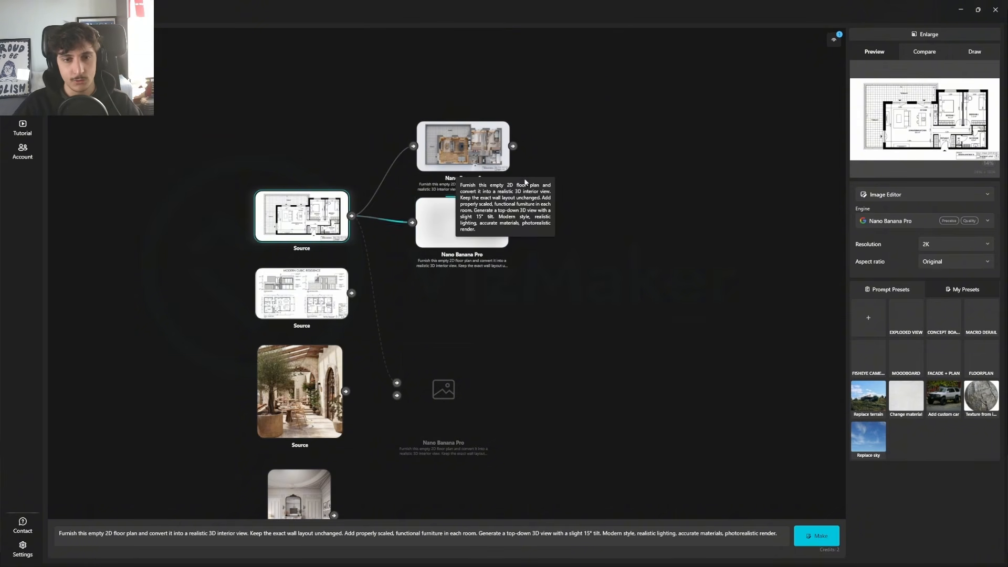
Step: Set the Nano Banana 2 floor plan render as Compare A and the Nano Banana Pro render as Compare B
{"action": "scroll", "coordinate": [442, 149], "scroll_direction": "up", "scroll_amount": 3}
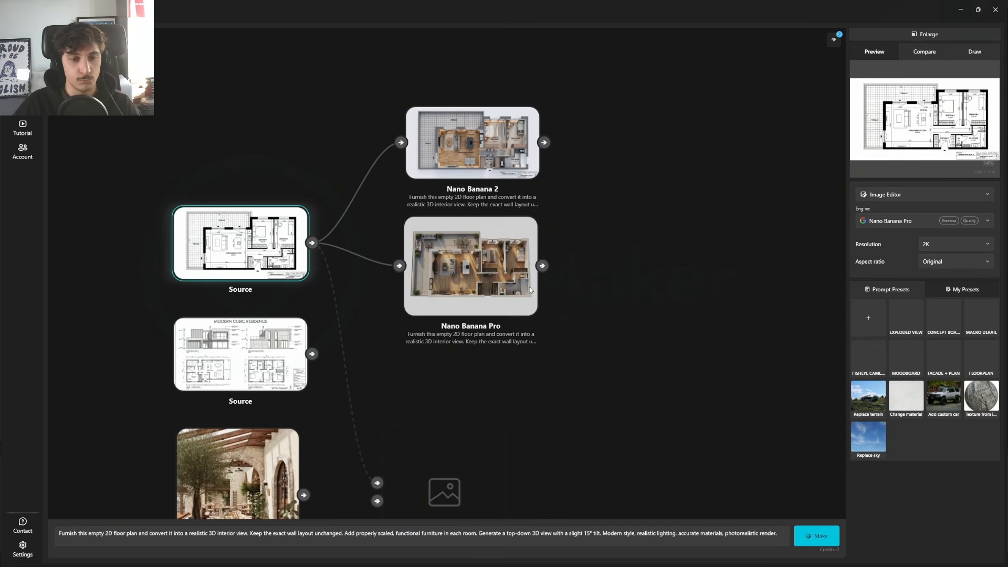
{"action": "left_click", "coordinate": [445, 153]}
{"action": "right_click", "coordinate": [458, 262]}
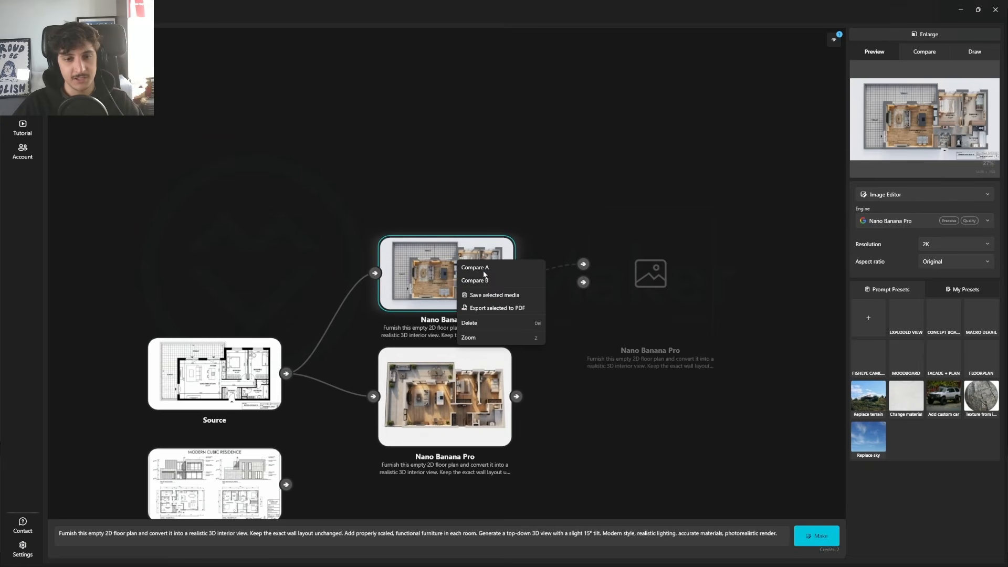
{"action": "left_click", "coordinate": [485, 268]}
{"action": "right_click", "coordinate": [456, 390]}
{"action": "left_click", "coordinate": [475, 411]}
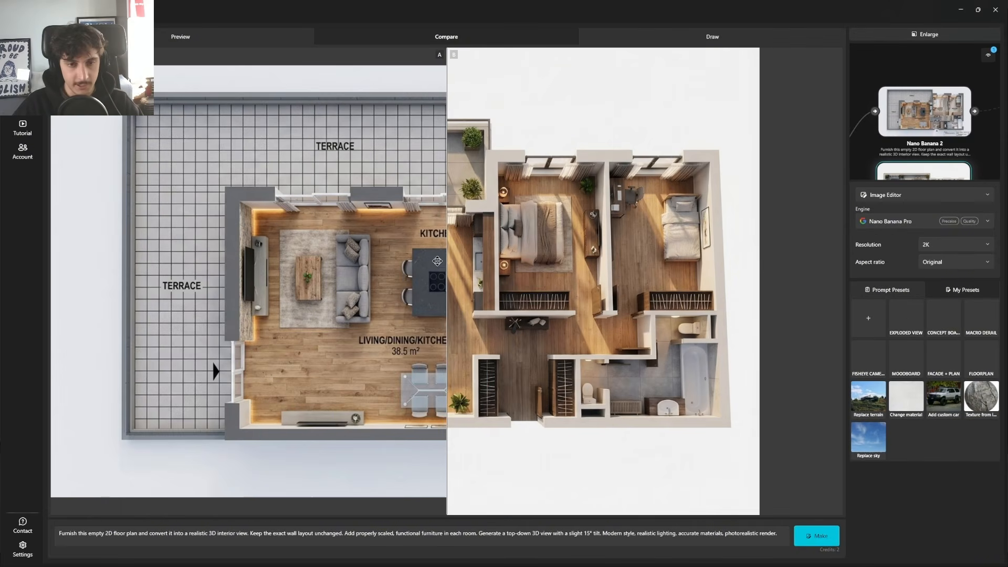
Step: Examine both floor plan renders in the enlarged comparison, revealing each one fully with the divider, and return to the canvas
{"action": "left_click_drag", "start_coordinate": [447, 261], "coordinate": [786, 273]}
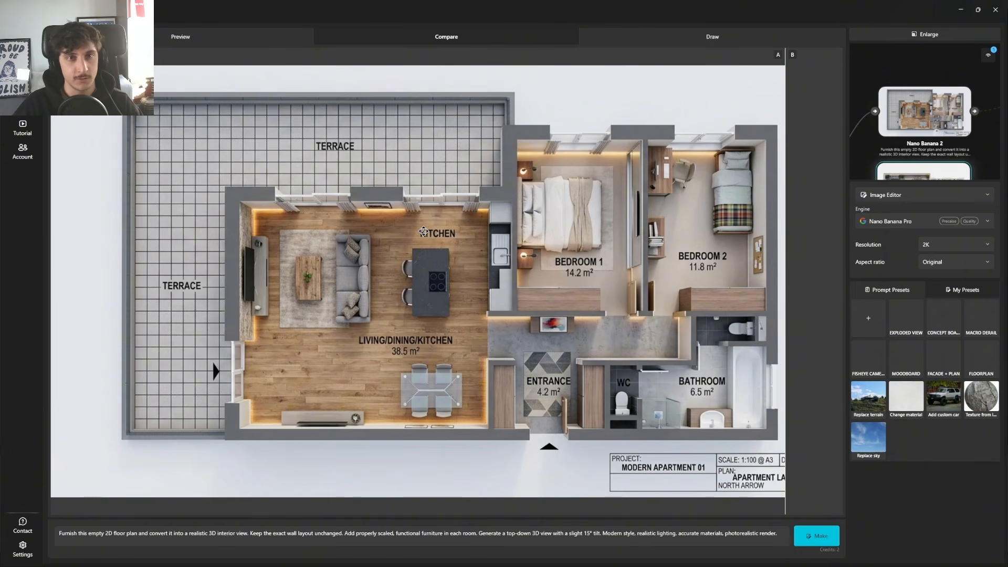
{"action": "left_click_drag", "start_coordinate": [784, 185], "coordinate": [783, 248]}
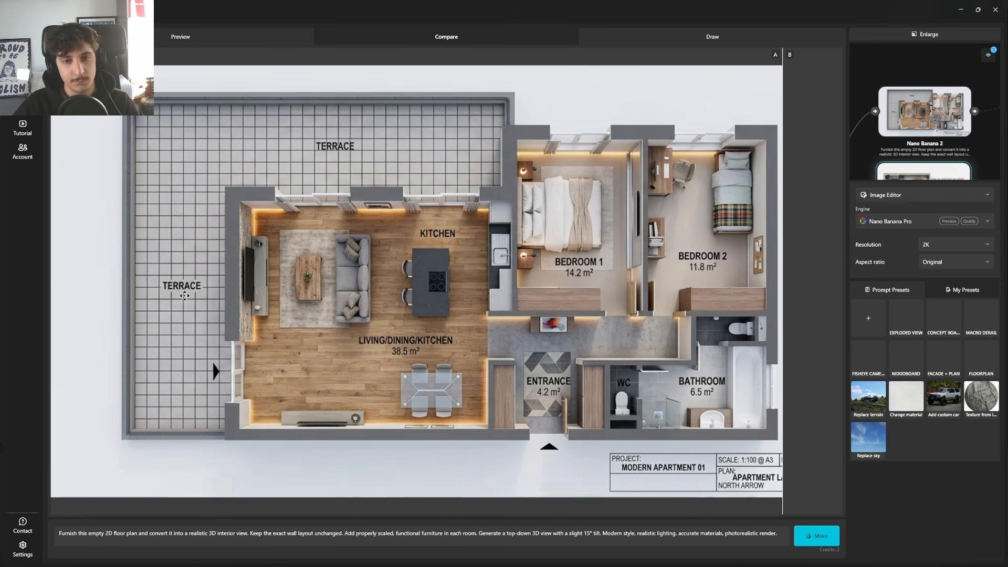
{"action": "left_click_drag", "start_coordinate": [787, 195], "coordinate": [71, 172]}
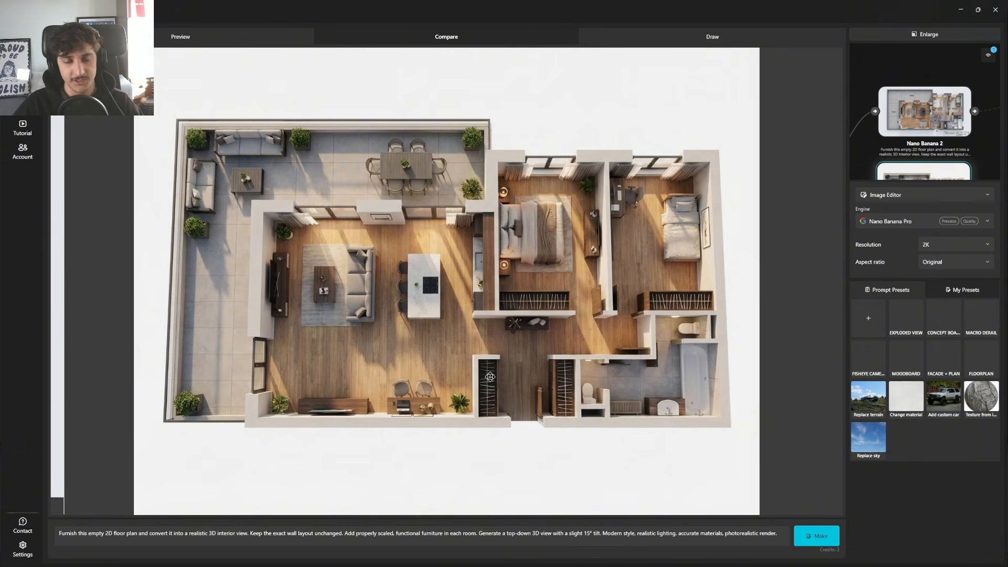
{"action": "left_click", "coordinate": [928, 35]}
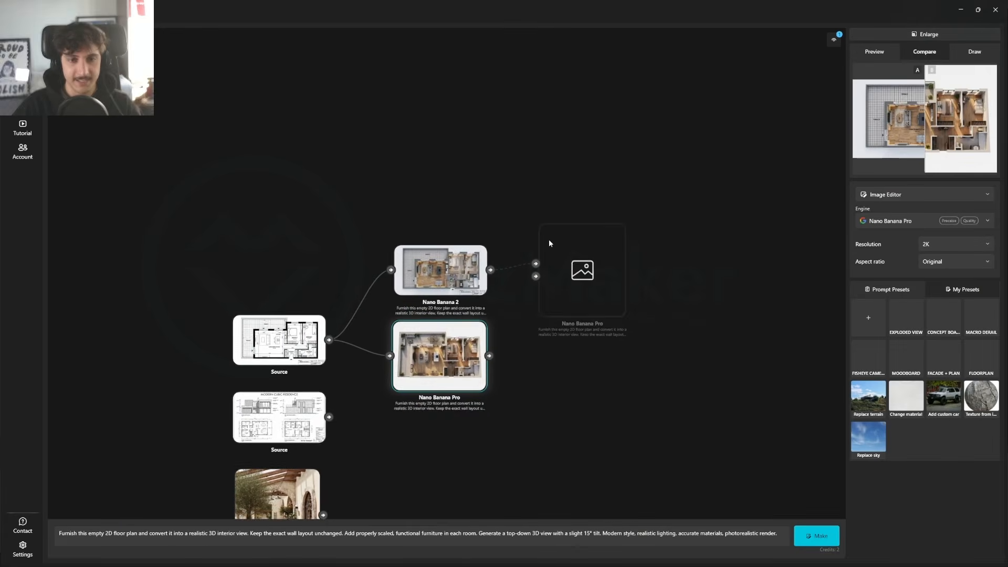
Step: Move both floor plan renders farther right of their source, placing the Nano Banana 2 render highest and farthest out
{"action": "scroll", "coordinate": [444, 378], "scroll_direction": "up", "scroll_amount": 3}
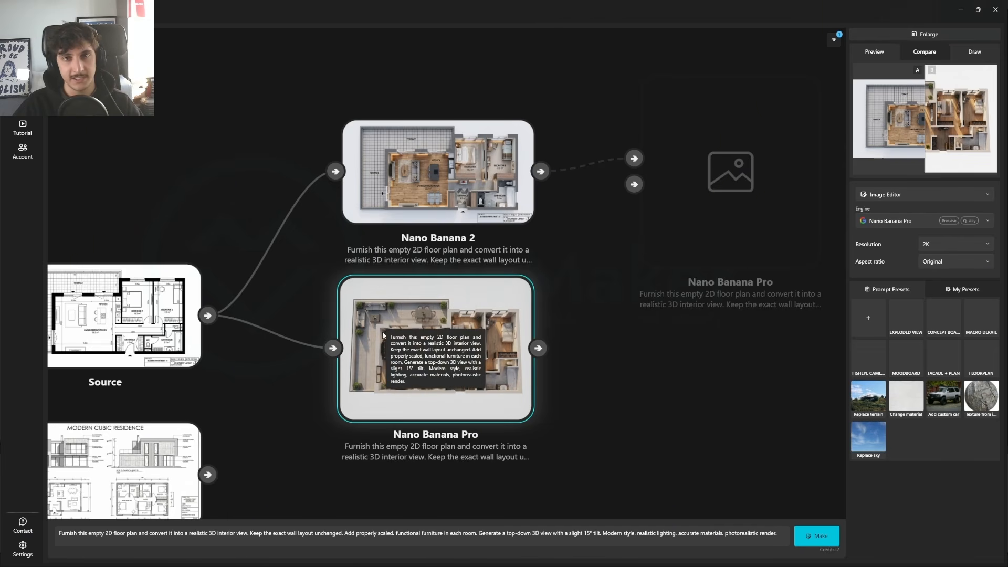
{"action": "left_click", "coordinate": [270, 200]}
{"action": "left_click_drag", "start_coordinate": [497, 405], "coordinate": [389, 336]}
{"action": "scroll", "coordinate": [389, 331], "scroll_direction": "down", "scroll_amount": 3}
{"action": "left_click_drag", "start_coordinate": [325, 179], "coordinate": [652, 130]}
{"action": "left_click_drag", "start_coordinate": [347, 294], "coordinate": [458, 253]}
Step: Generate a Nano Banana 2 render from the Modern Cubic Residence drawings using the FACADE + PLAN preset, placing its result node farther right
{"action": "left_click_drag", "start_coordinate": [306, 373], "coordinate": [502, 283]}
{"action": "scroll", "coordinate": [342, 285], "scroll_direction": "up", "scroll_amount": 5}
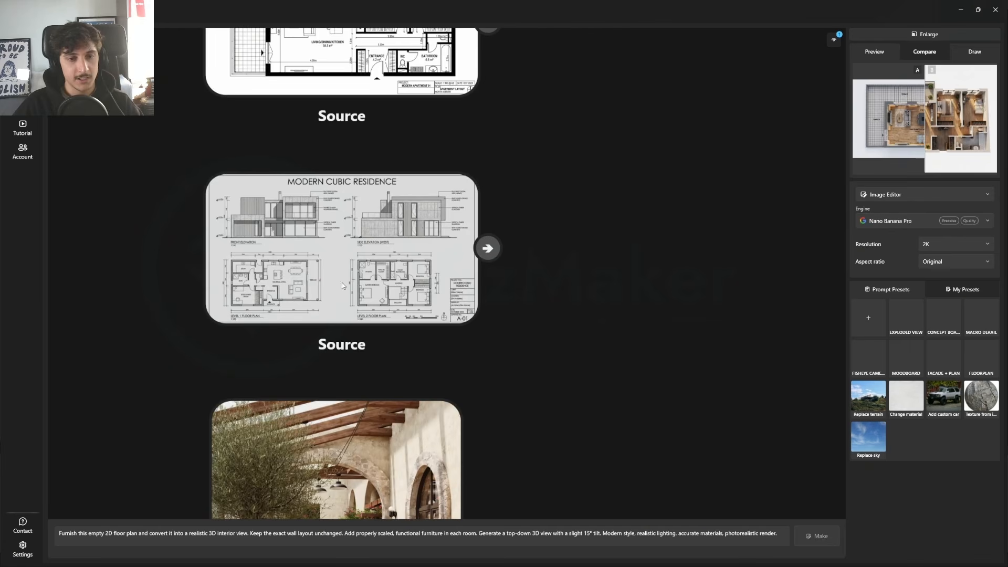
{"action": "left_click", "coordinate": [331, 224]}
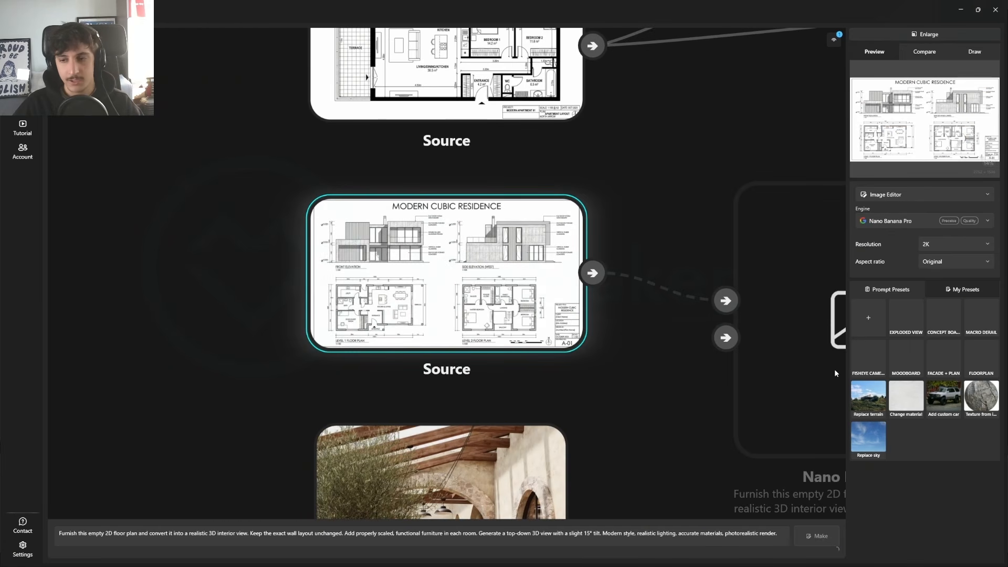
{"action": "left_click", "coordinate": [953, 364]}
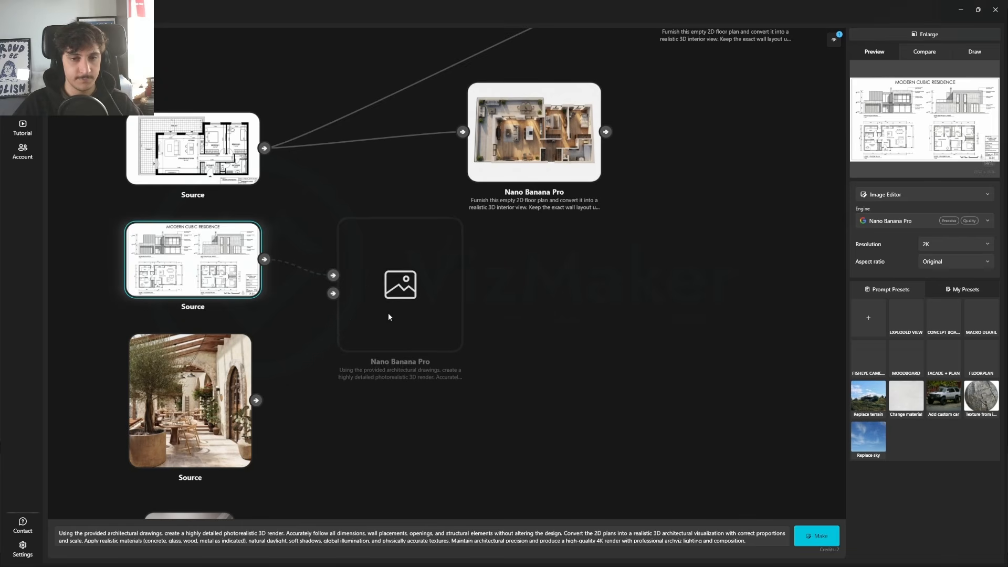
{"action": "left_click_drag", "start_coordinate": [388, 313], "coordinate": [517, 330]}
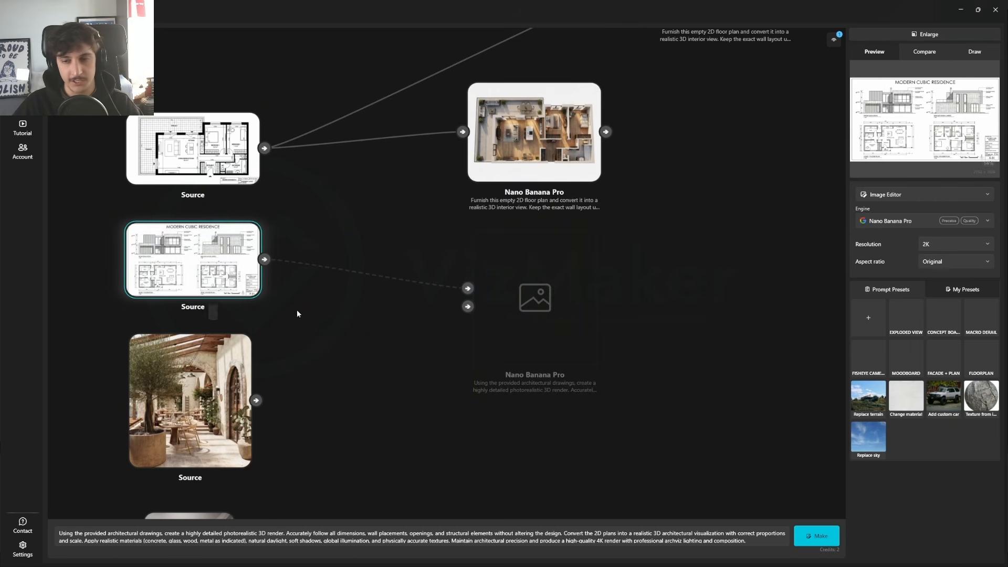
{"action": "left_click", "coordinate": [902, 221]}
{"action": "left_click", "coordinate": [892, 231]}
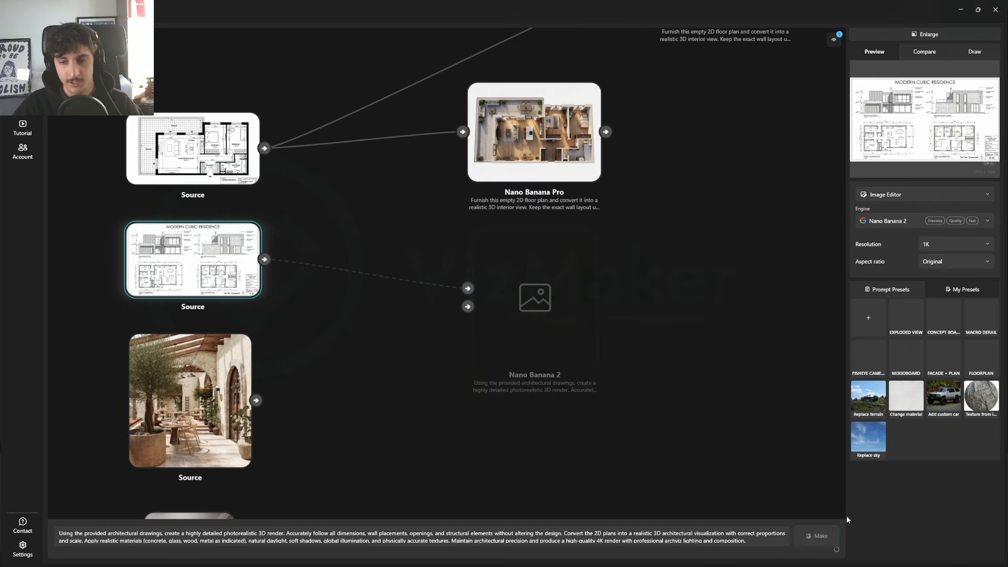
{"action": "left_click", "coordinate": [817, 535]}
Step: Generate a second Modern Cubic Residence render with Nano Banana Pro and the same prompt
{"action": "left_click", "coordinate": [910, 221]}
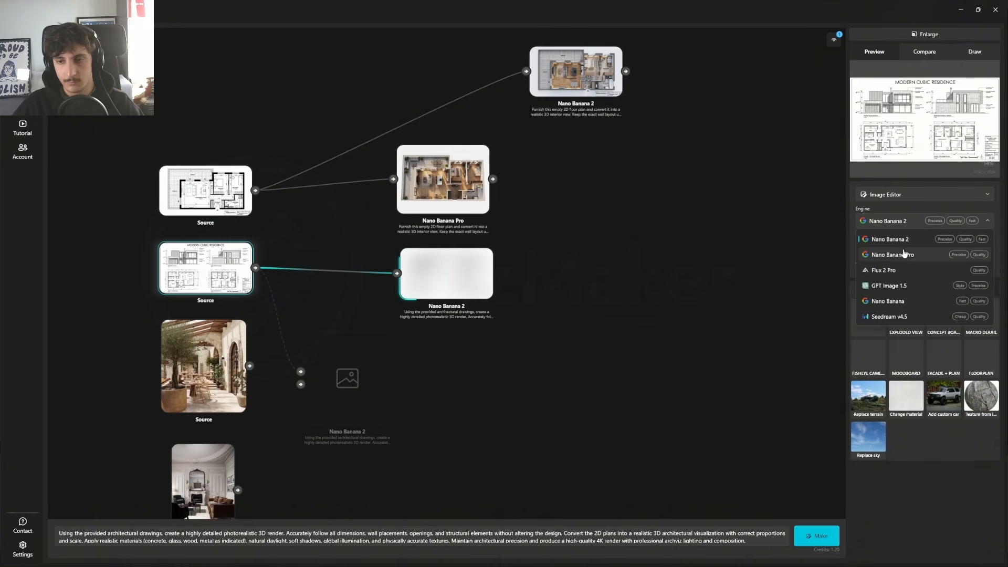
{"action": "left_click", "coordinate": [903, 255]}
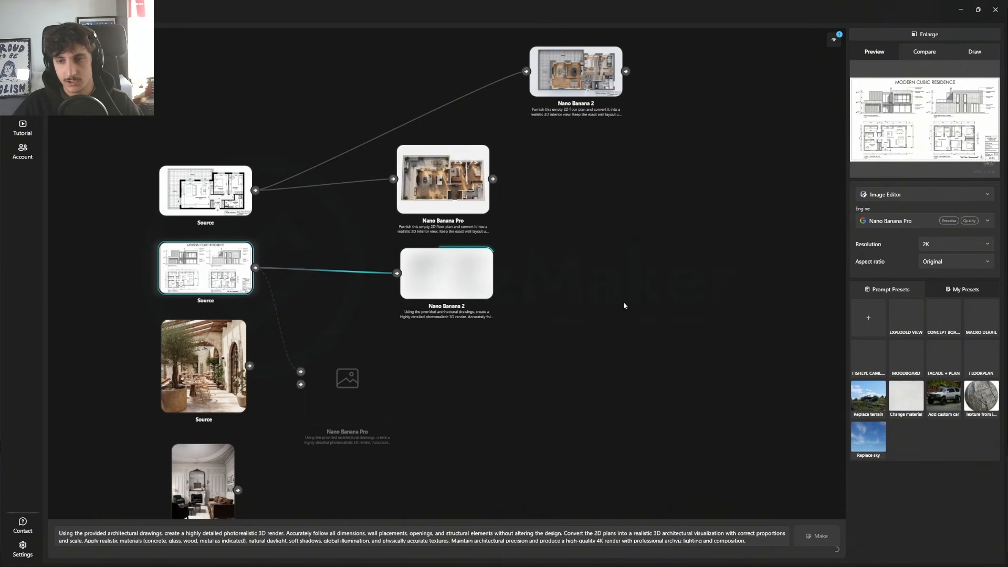
{"action": "left_click", "coordinate": [817, 535]}
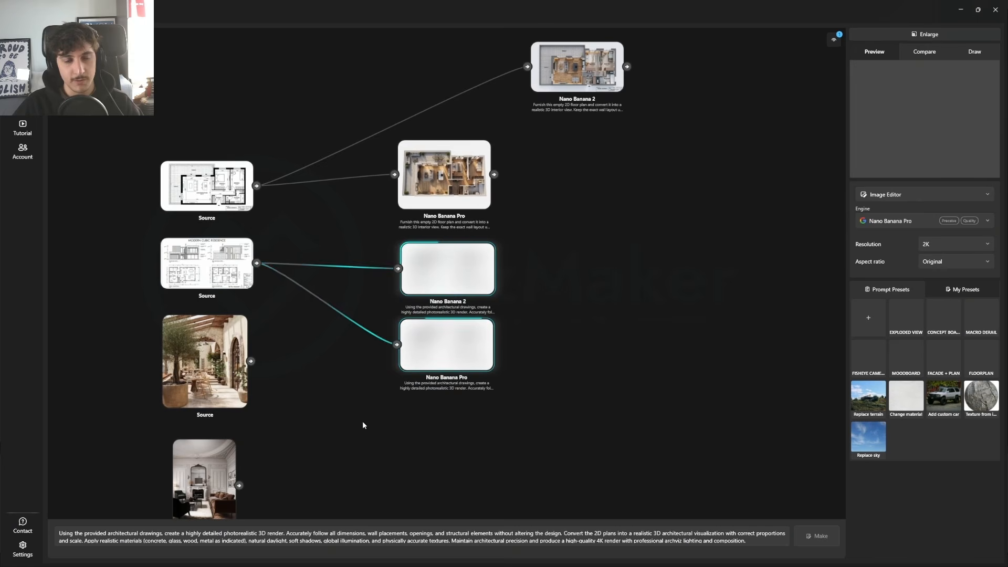
Step: Prepare a macro close-up of the courtyard restaurant source image with Nano Banana 2 and the MACRO DETAIL preset
{"action": "left_click_drag", "start_coordinate": [261, 374], "coordinate": [351, 296]}
{"action": "left_click", "coordinate": [322, 297]}
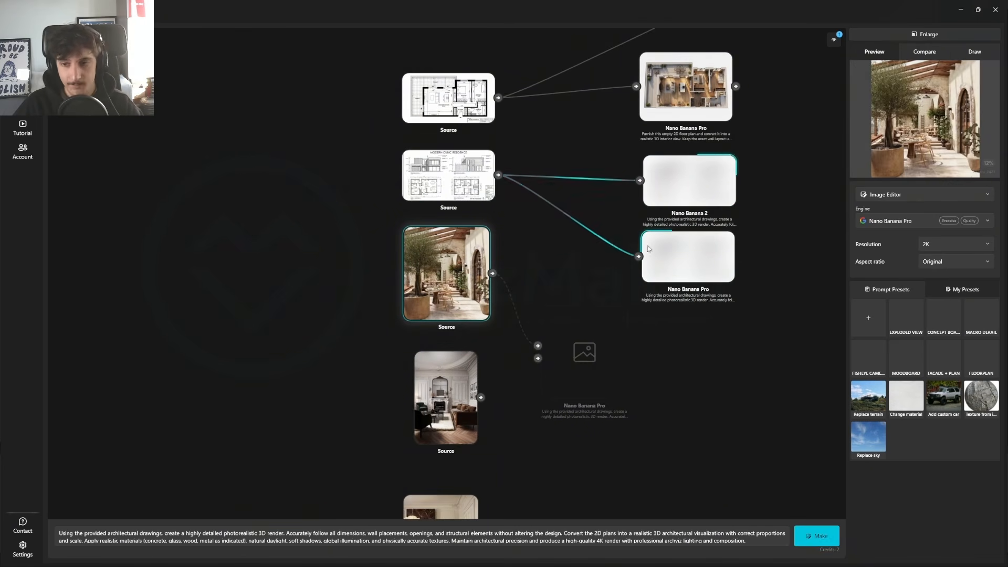
{"action": "left_click", "coordinate": [890, 222]}
{"action": "left_click", "coordinate": [890, 238]}
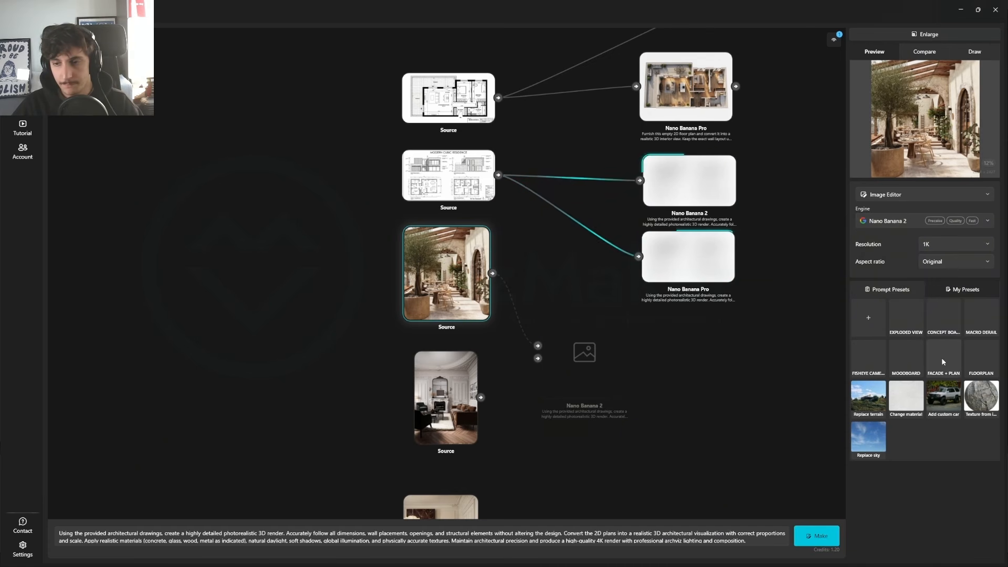
{"action": "left_click", "coordinate": [983, 321]}
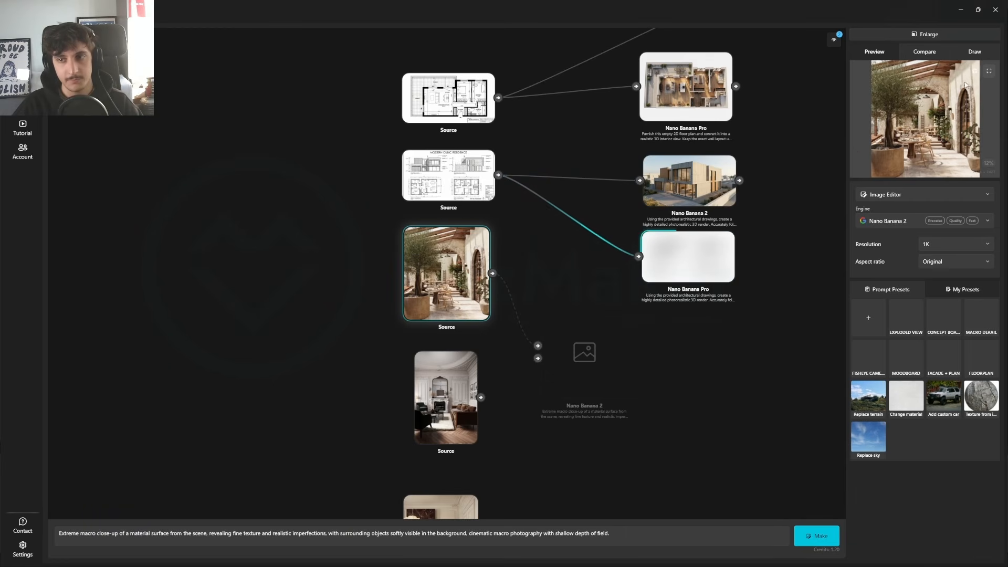
Step: Draw a red circle around the front dining table and chairs on the enlarged courtyard image, and return to the canvas
{"action": "left_click", "coordinate": [932, 37]}
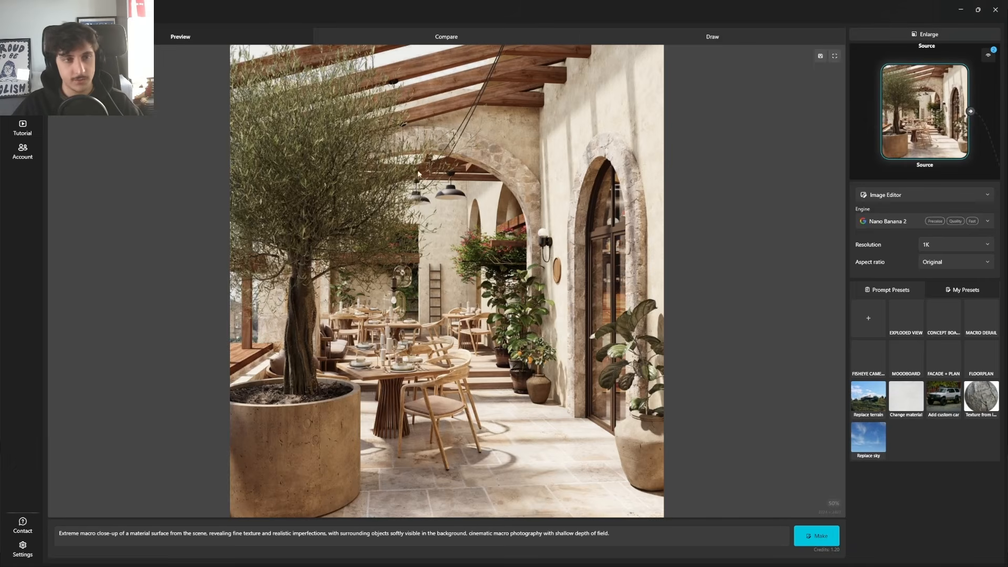
{"action": "left_click", "coordinate": [720, 38]}
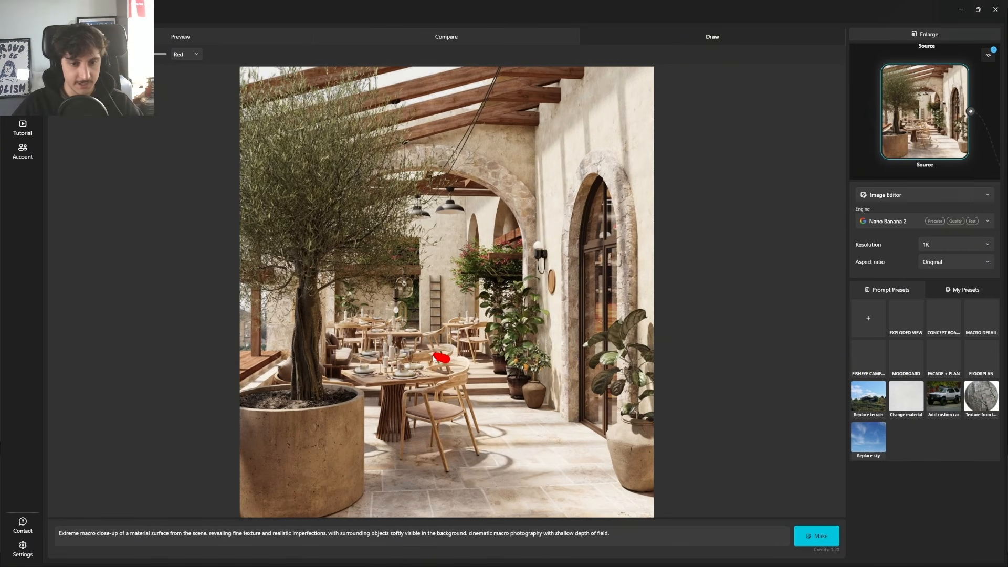
{"action": "mouse_move", "coordinate": [434, 359]}
{"action": "left_mouse_down"}
{"action": "mouse_move", "coordinate": [418, 419]}
{"action": "mouse_move", "coordinate": [439, 362]}
{"action": "left_mouse_up"}
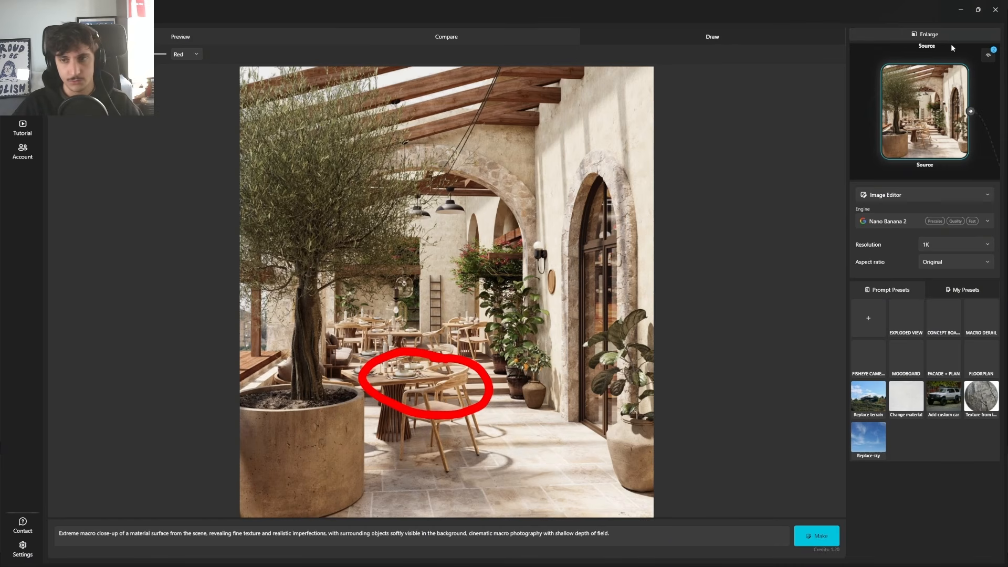
{"action": "left_click", "coordinate": [943, 32]}
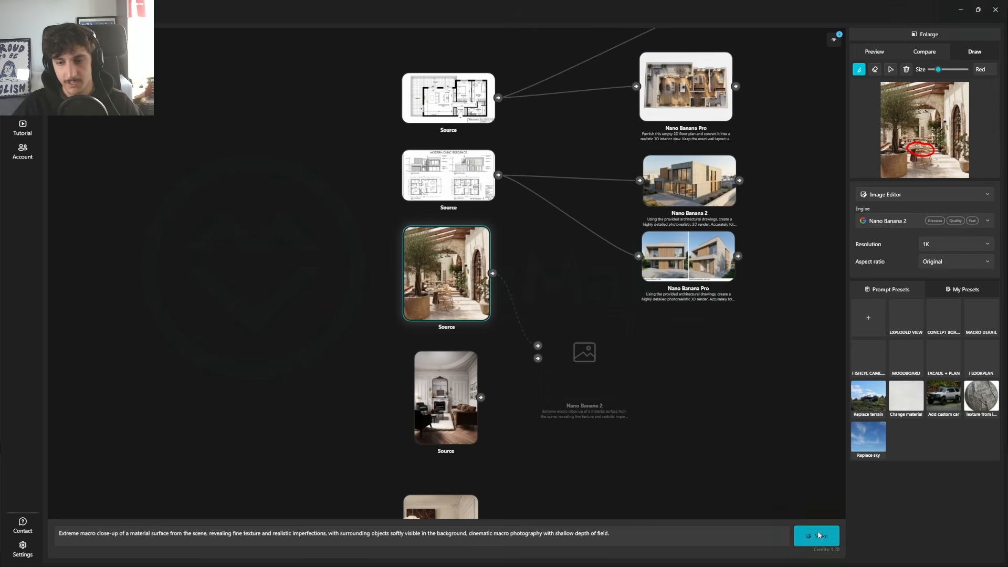
Step: Generate the macro close-up of the marked courtyard image with Nano Banana Pro as well
{"action": "left_click", "coordinate": [881, 222]}
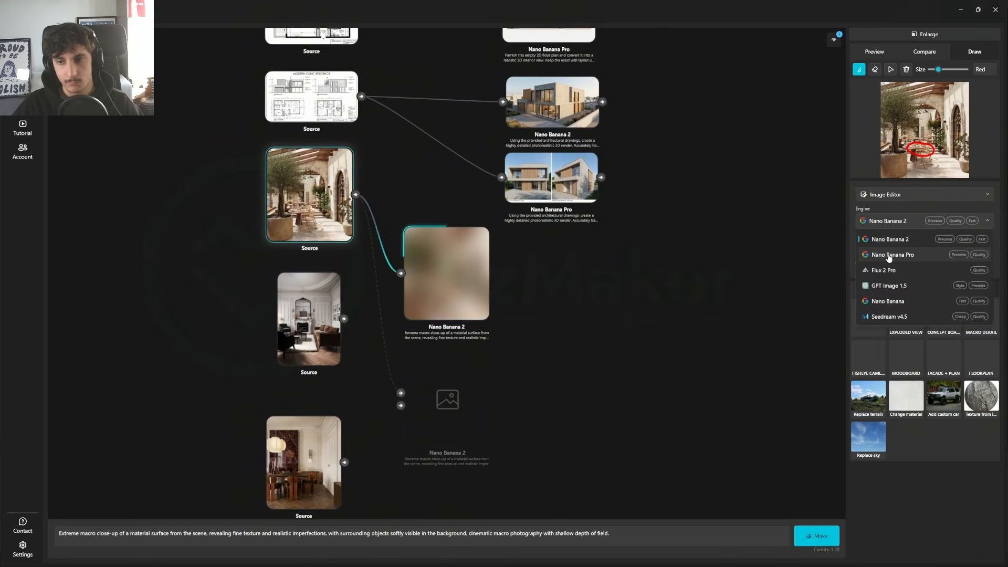
{"action": "left_click", "coordinate": [887, 239]}
{"action": "left_click", "coordinate": [818, 539]}
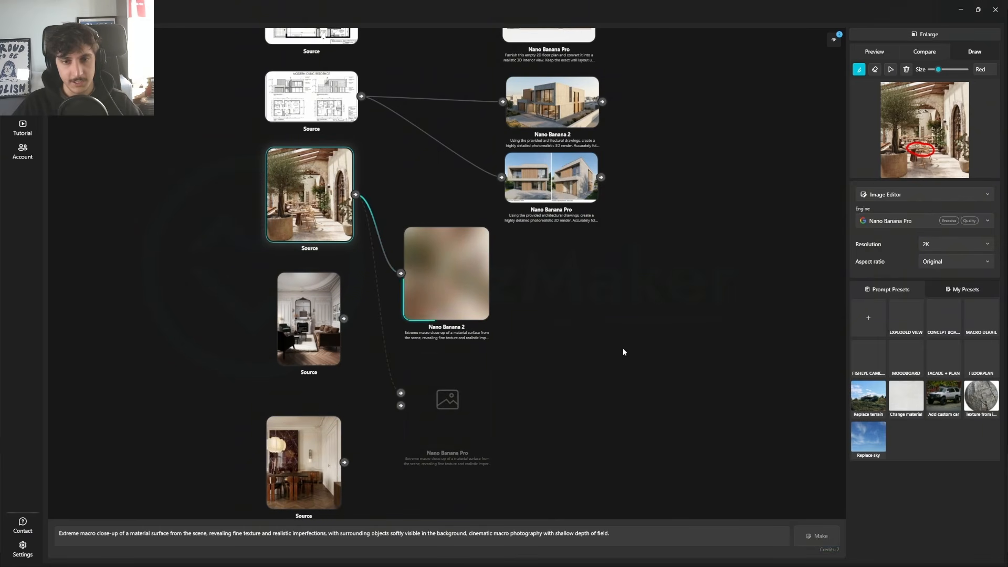
Step: Assign the Nano Banana 2 Modern Cubic Residence render as Compare A and the Nano Banana Pro render as Compare B
{"action": "left_click_drag", "start_coordinate": [492, 305], "coordinate": [539, 295]}
{"action": "left_click_drag", "start_coordinate": [537, 158], "coordinate": [503, 406]}
{"action": "scroll", "coordinate": [462, 241], "scroll_direction": "up", "scroll_amount": 7}
{"action": "scroll", "coordinate": [470, 397], "scroll_direction": "down", "scroll_amount": 5}
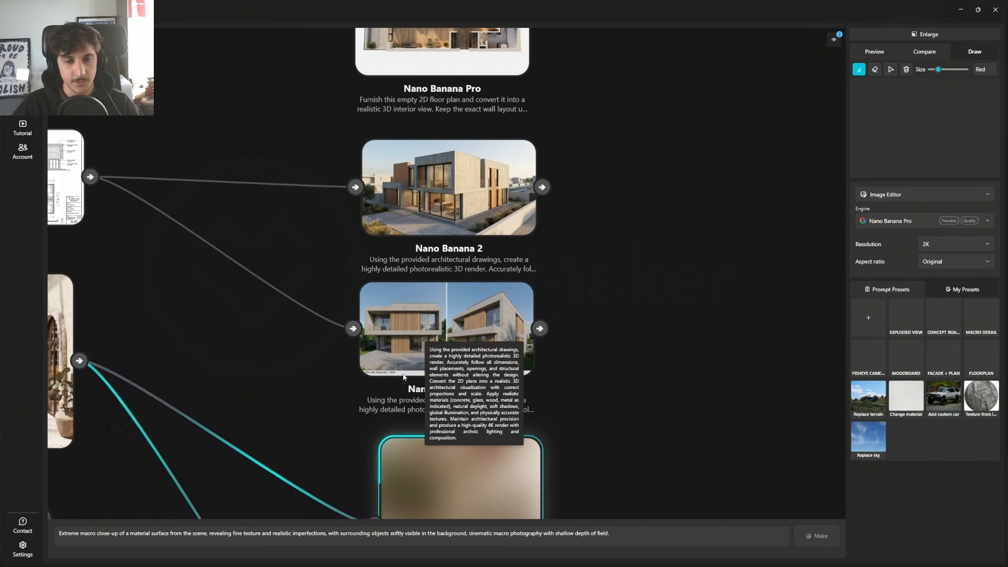
{"action": "left_click", "coordinate": [496, 225]}
{"action": "right_click", "coordinate": [496, 268]}
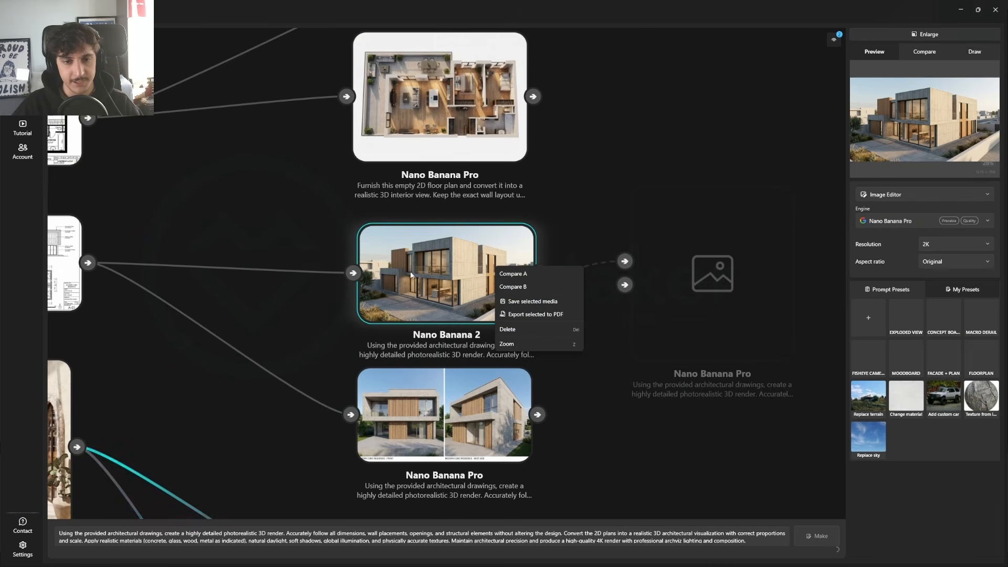
{"action": "left_click", "coordinate": [512, 274]}
{"action": "left_click", "coordinate": [435, 414]}
{"action": "right_click", "coordinate": [435, 414]}
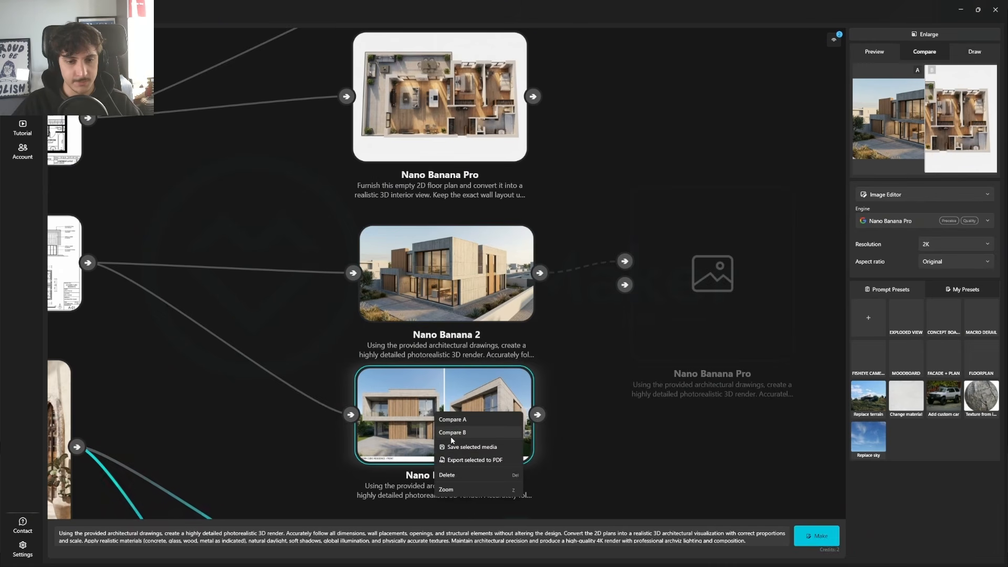
{"action": "left_click", "coordinate": [435, 432]}
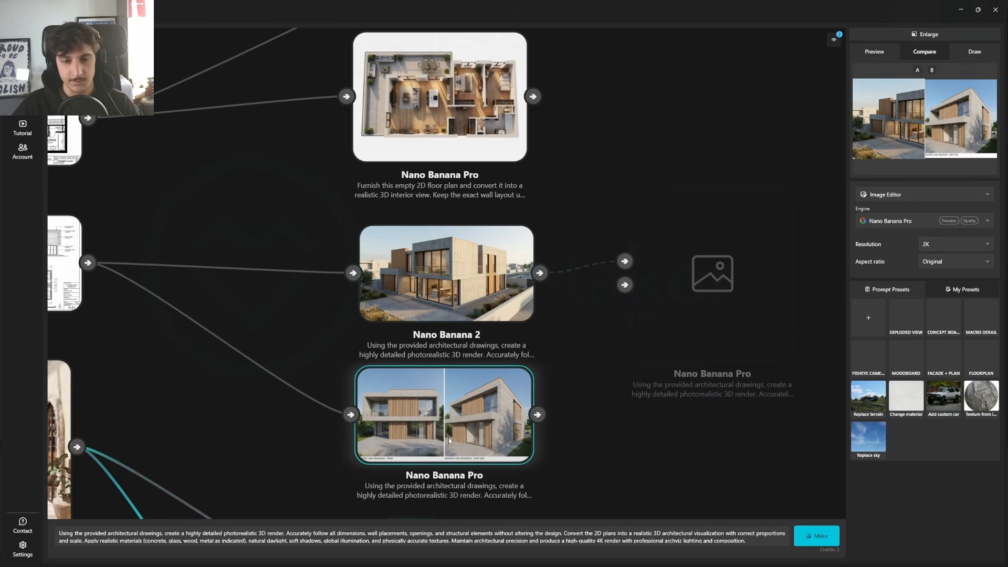
Step: Enlarge the residence comparison, sweep the divider across both renders to examine geometry, materials and layout, and return to the canvas
{"action": "left_click", "coordinate": [924, 35]}
{"action": "left_click_drag", "start_coordinate": [442, 190], "coordinate": [588, 207]}
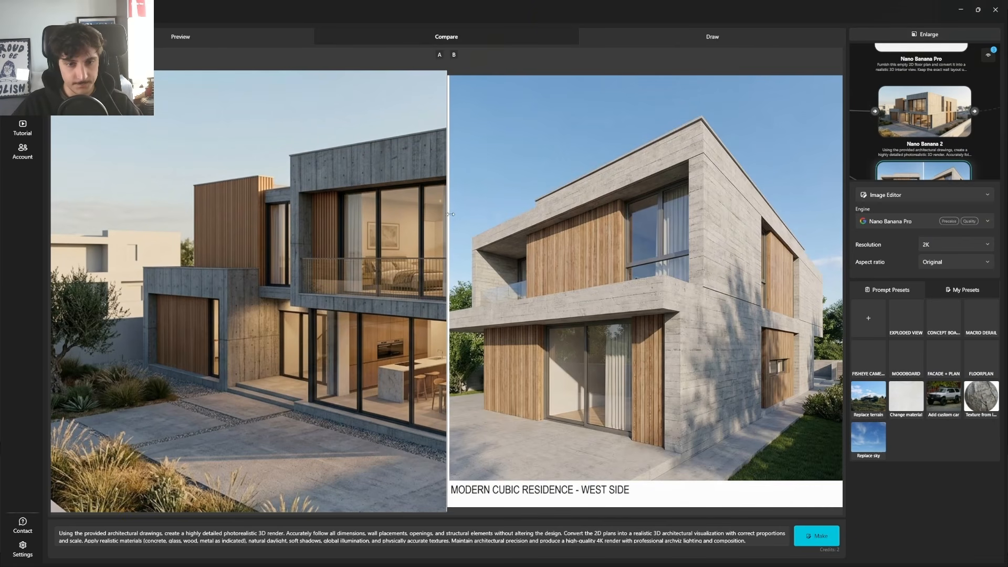
{"action": "left_click_drag", "start_coordinate": [450, 214], "coordinate": [824, 381]}
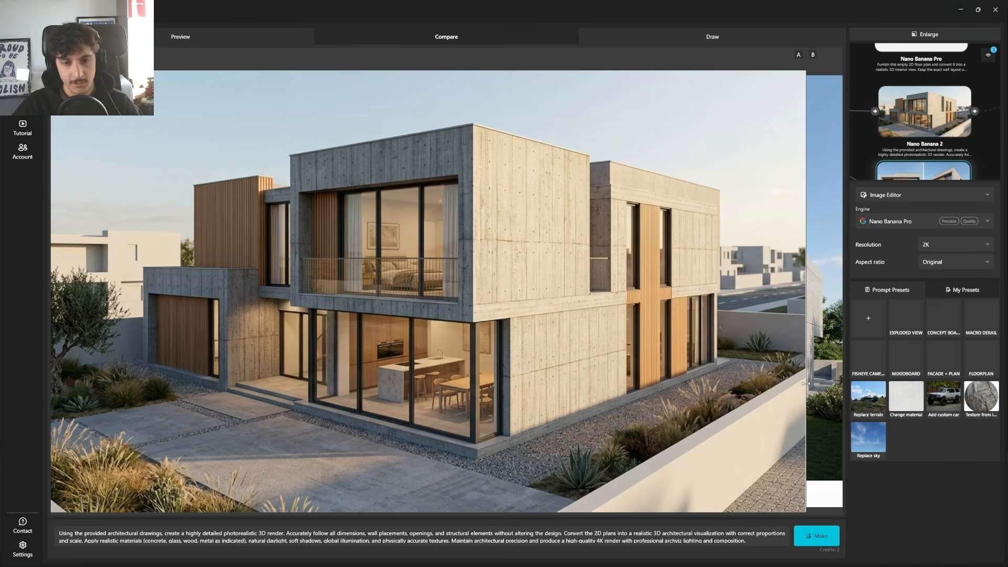
{"action": "left_click_drag", "start_coordinate": [806, 384], "coordinate": [2, 315]}
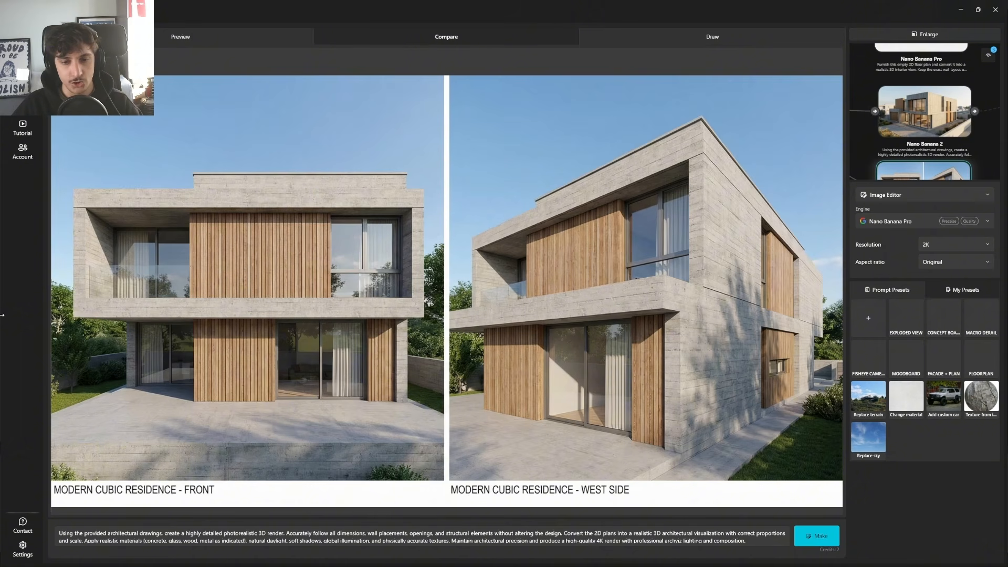
{"action": "left_click_drag", "start_coordinate": [3, 315], "coordinate": [779, 316]}
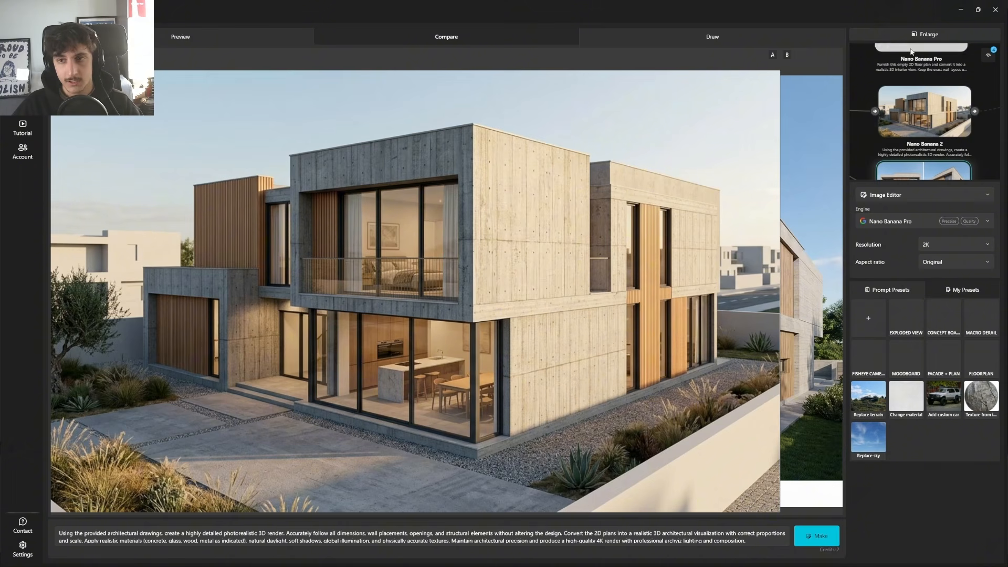
{"action": "left_click", "coordinate": [925, 34]}
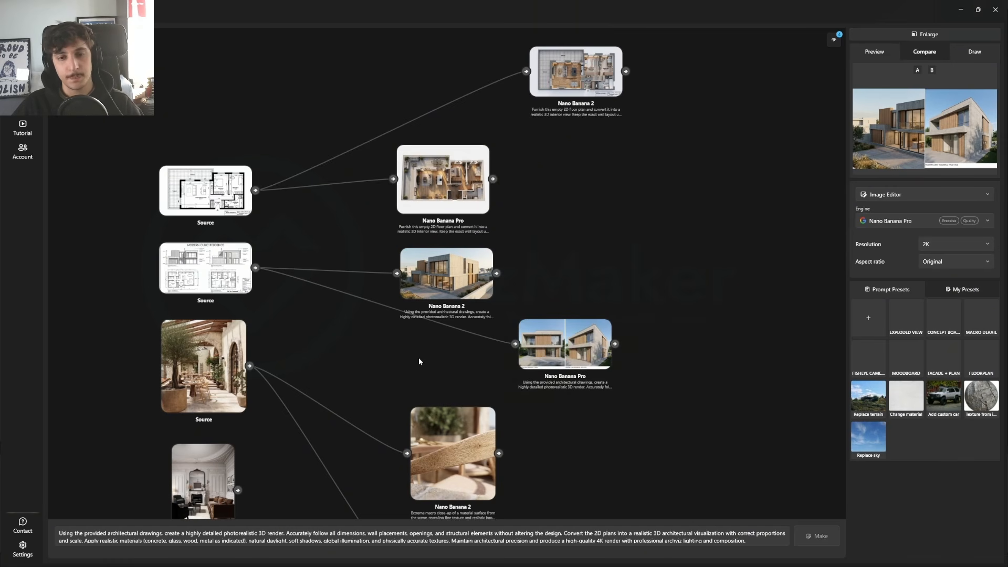
Step: Assign the Nano Banana 2 macro close-up of the courtyard as Compare A and the Nano Banana Pro close-up as Compare B
{"action": "scroll", "coordinate": [543, 389], "scroll_direction": "up", "scroll_amount": 4}
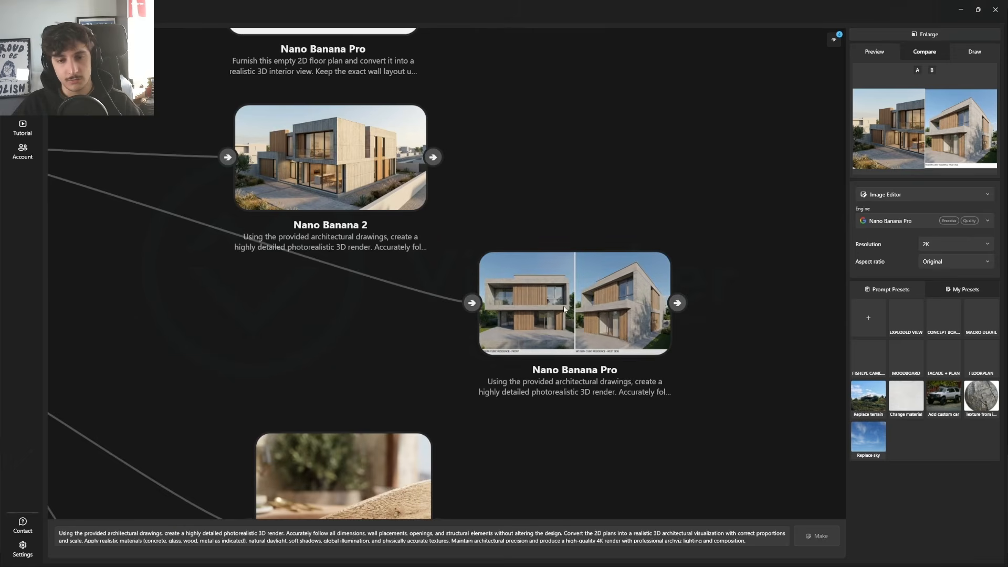
{"action": "scroll", "coordinate": [563, 305], "scroll_direction": "down", "scroll_amount": 4}
{"action": "left_click_drag", "start_coordinate": [504, 360], "coordinate": [459, 164]}
{"action": "scroll", "coordinate": [404, 273], "scroll_direction": "up", "scroll_amount": 2}
{"action": "left_click_drag", "start_coordinate": [382, 233], "coordinate": [446, 306]}
{"action": "left_click", "coordinate": [463, 248]}
{"action": "right_click", "coordinate": [462, 254]}
{"action": "left_click", "coordinate": [474, 264]}
{"action": "left_click_drag", "start_coordinate": [487, 363], "coordinate": [429, 225]}
{"action": "right_click", "coordinate": [403, 274]}
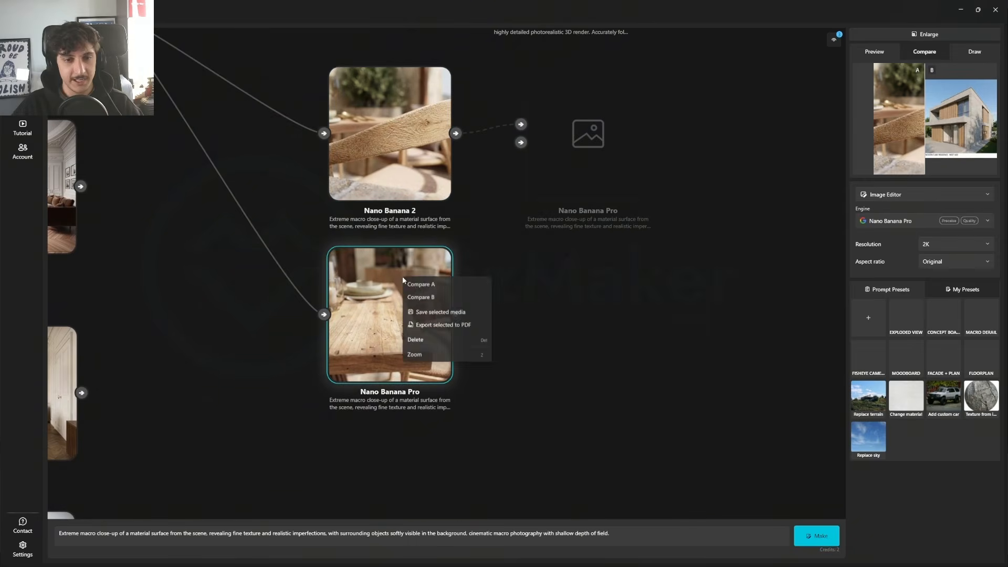
{"action": "left_click", "coordinate": [418, 297]}
Step: Enlarge the macro comparison, sweep the divider to examine wood texture and subject framing in both close-ups, and return to the canvas
{"action": "left_click", "coordinate": [867, 67]}
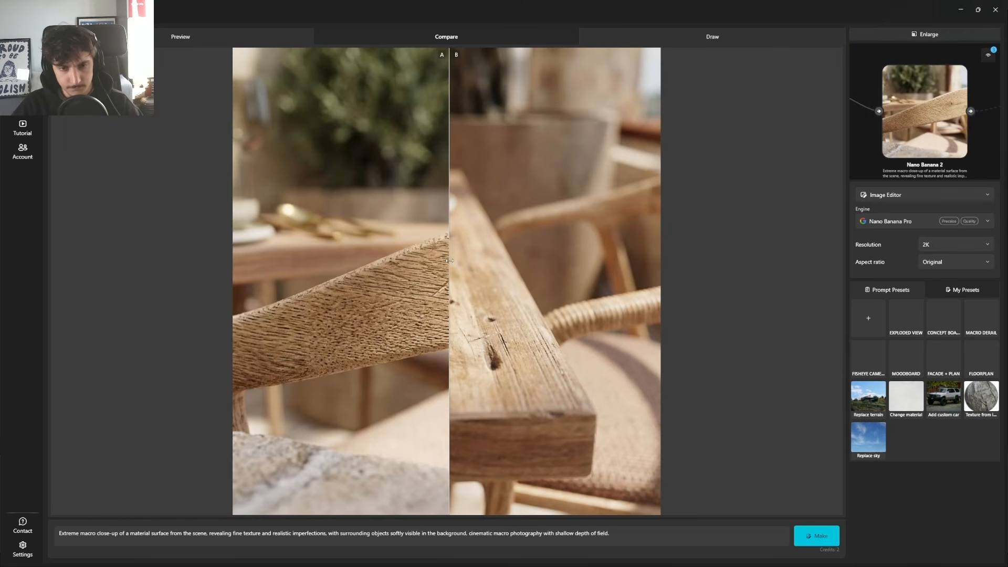
{"action": "left_click_drag", "start_coordinate": [445, 287], "coordinate": [664, 341]}
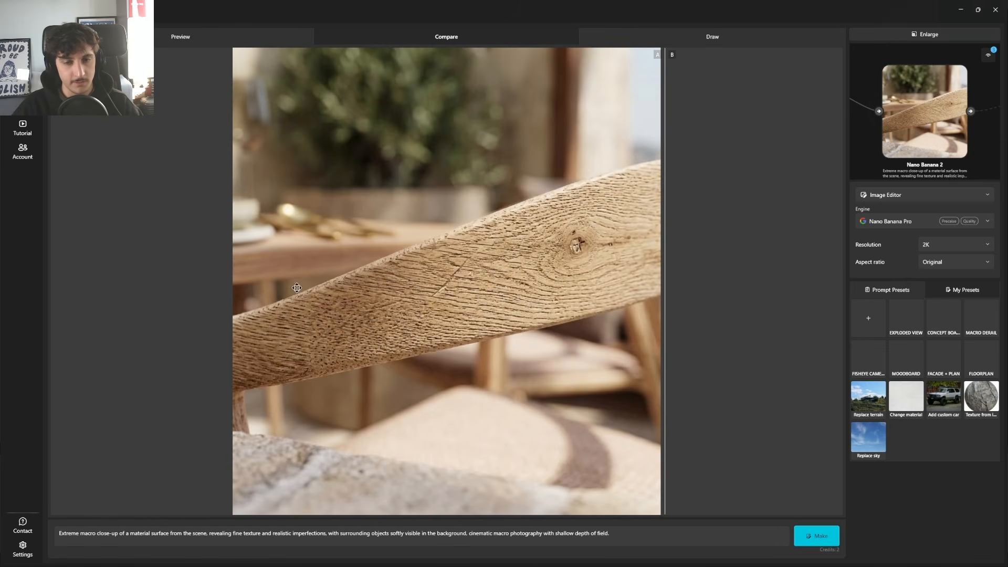
{"action": "left_click_drag", "start_coordinate": [666, 201], "coordinate": [208, 329]}
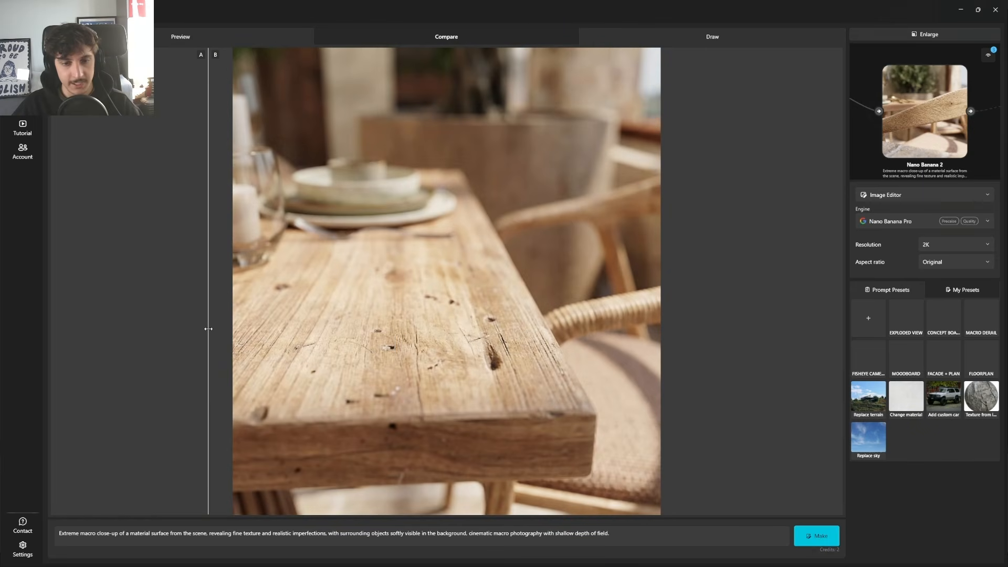
{"action": "left_click", "coordinate": [920, 59]}
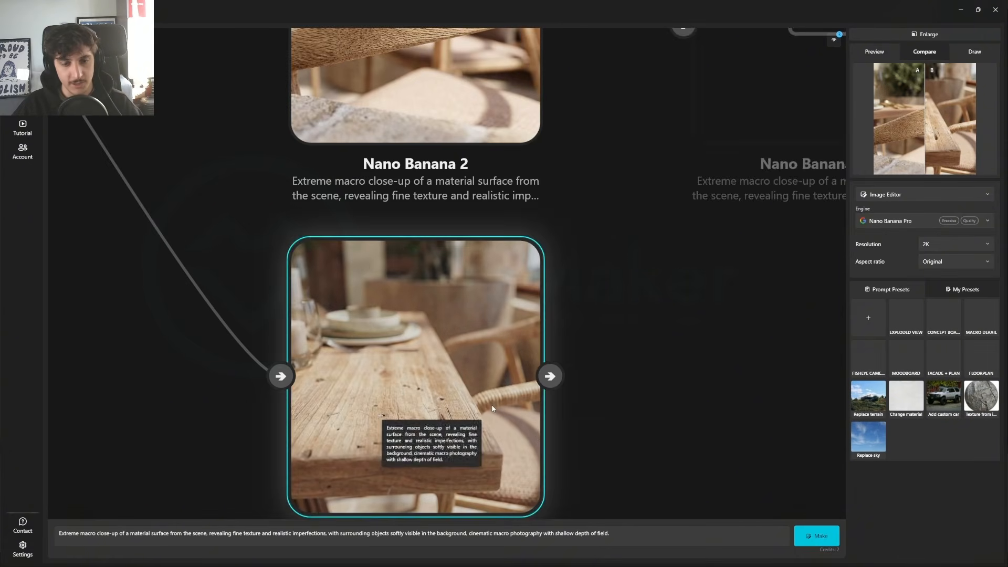
Step: Preview the Nano Banana 2 and Nano Banana Pro macro close-ups individually to examine their surface detail and composition
{"action": "left_click", "coordinate": [644, 421]}
{"action": "scroll", "coordinate": [352, 254], "scroll_direction": "down", "scroll_amount": 5}
{"action": "left_click_drag", "start_coordinate": [378, 180], "coordinate": [395, 283]}
{"action": "left_click", "coordinate": [398, 246]}
{"action": "left_click_drag", "start_coordinate": [423, 436], "coordinate": [410, 378]}
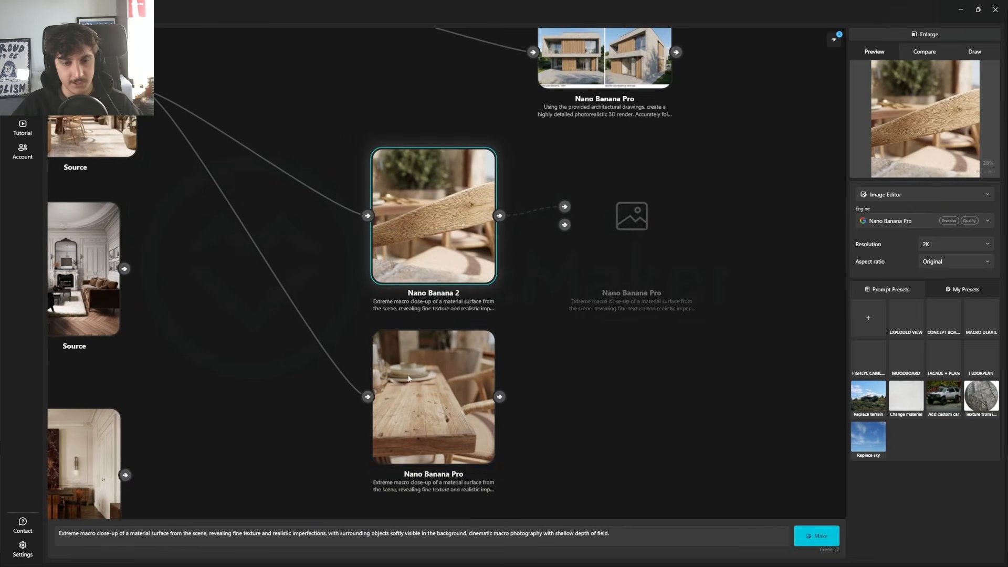
{"action": "left_click", "coordinate": [408, 378]}
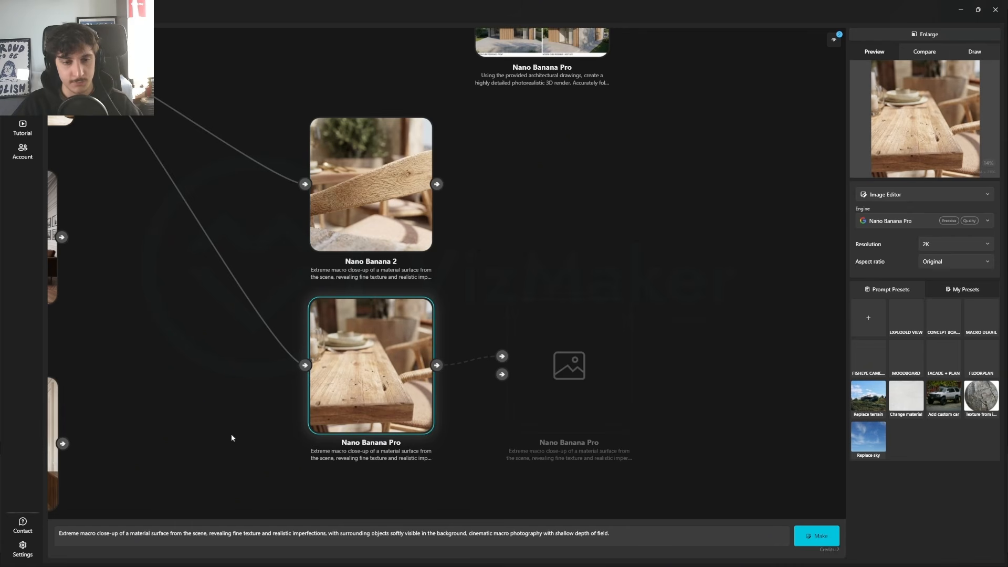
{"action": "scroll", "coordinate": [336, 413], "scroll_direction": "down", "scroll_amount": 2}
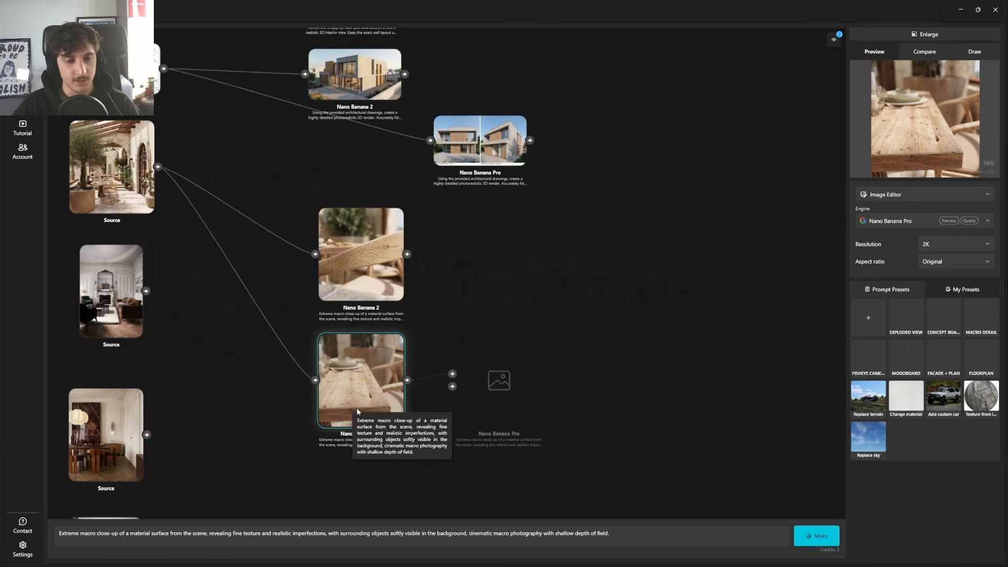
{"action": "left_click", "coordinate": [259, 433]}
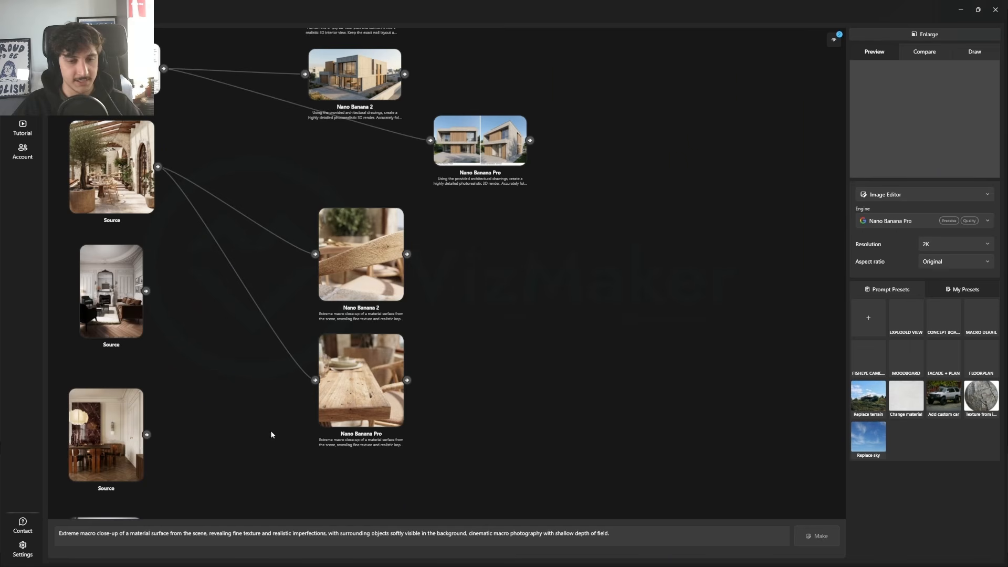
Step: Move the Nano Banana Pro macro close-up to the lower right of the Nano Banana 2 version on the canvas
{"action": "left_click", "coordinate": [357, 395]}
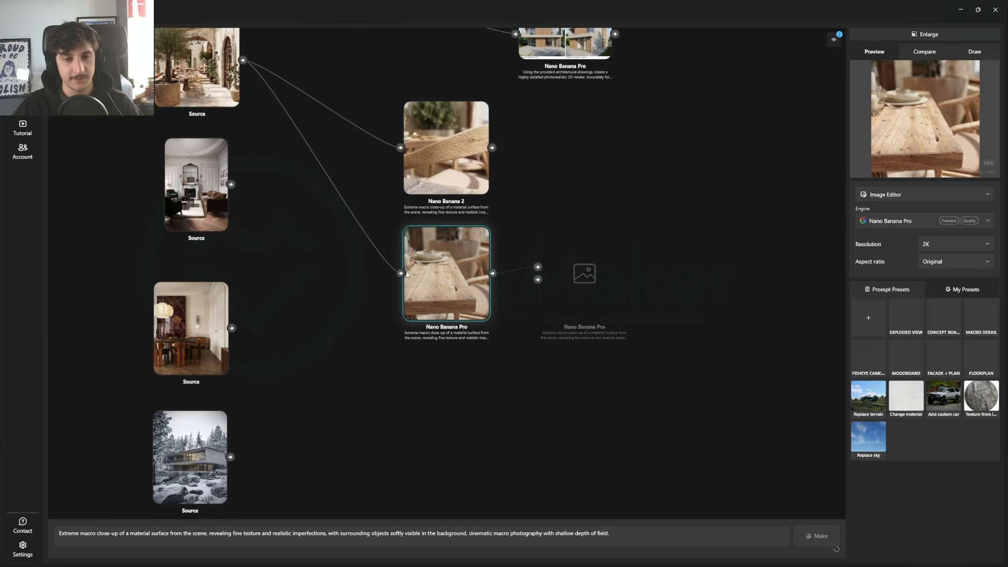
{"action": "left_click_drag", "start_coordinate": [465, 249], "coordinate": [452, 297]}
{"action": "left_click_drag", "start_coordinate": [453, 297], "coordinate": [569, 246]}
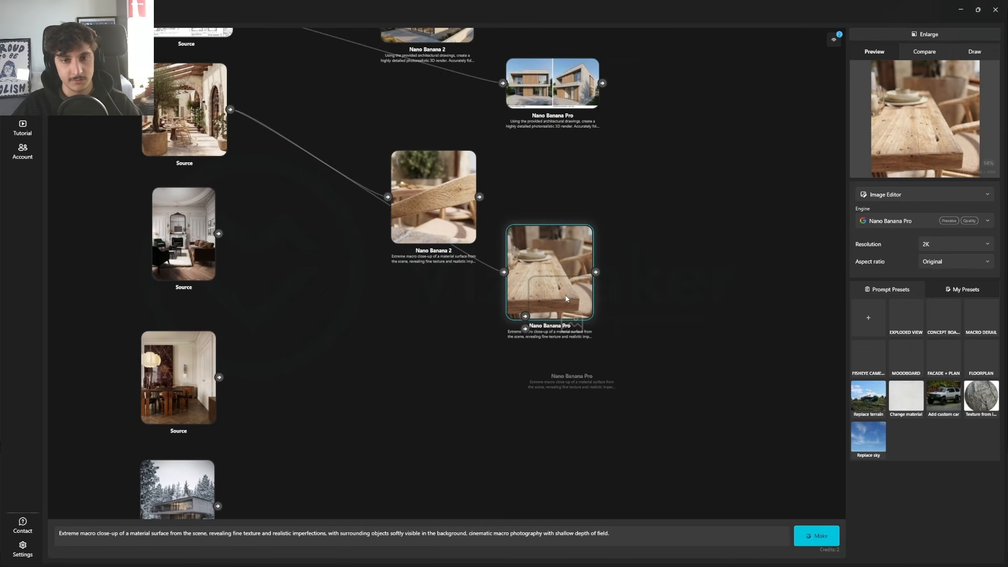
{"action": "left_click_drag", "start_coordinate": [651, 185], "coordinate": [607, 411]}
{"action": "scroll", "coordinate": [606, 410], "scroll_direction": "down", "scroll_amount": 3}
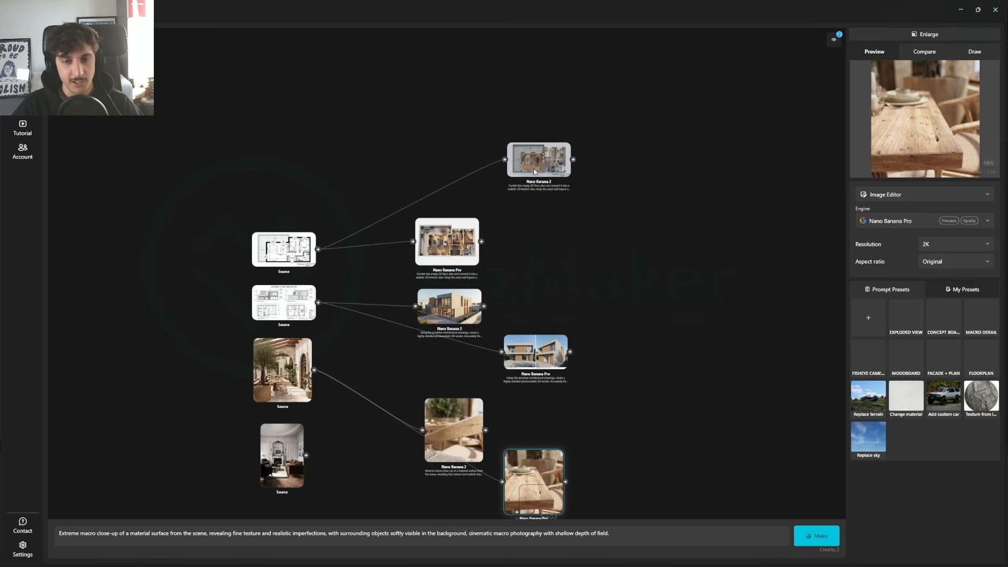
{"action": "left_click_drag", "start_coordinate": [632, 324], "coordinate": [430, 406]}
{"action": "left_click", "coordinate": [521, 349]}
{"action": "left_click_drag", "start_coordinate": [521, 348], "coordinate": [652, 274]}
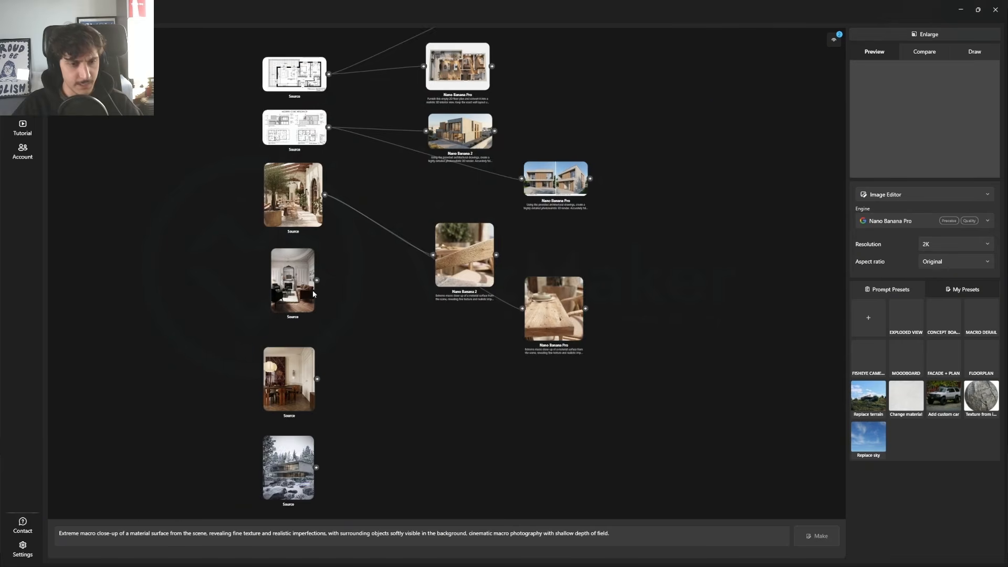
Step: Generate a fisheye view of the living room source image with Nano Banana Pro at 2K, using the fisheye camera preset
{"action": "scroll", "coordinate": [289, 292], "scroll_direction": "up", "scroll_amount": 4}
{"action": "left_click", "coordinate": [294, 290]}
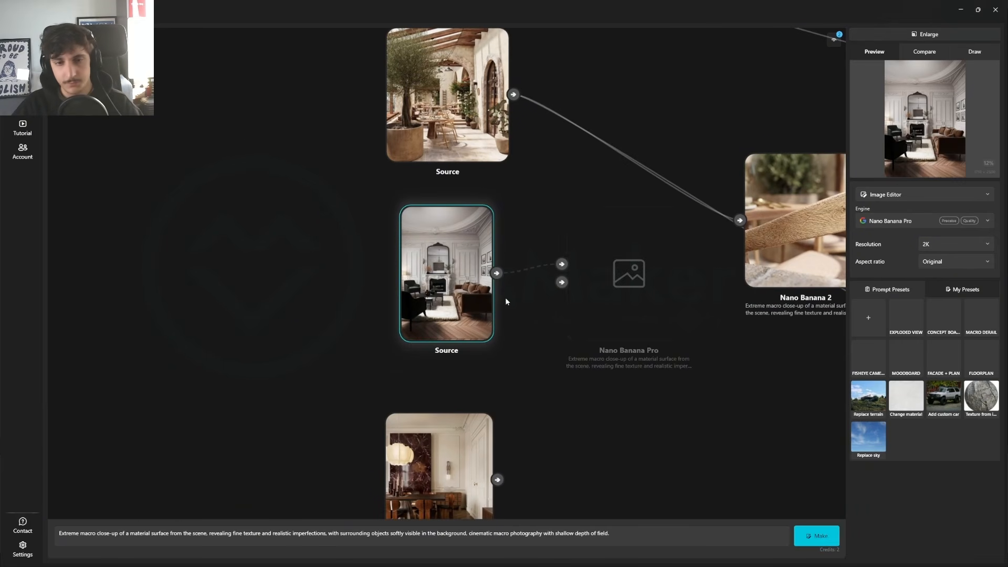
{"action": "left_click_drag", "start_coordinate": [486, 300], "coordinate": [471, 315]}
{"action": "left_click", "coordinate": [524, 354]}
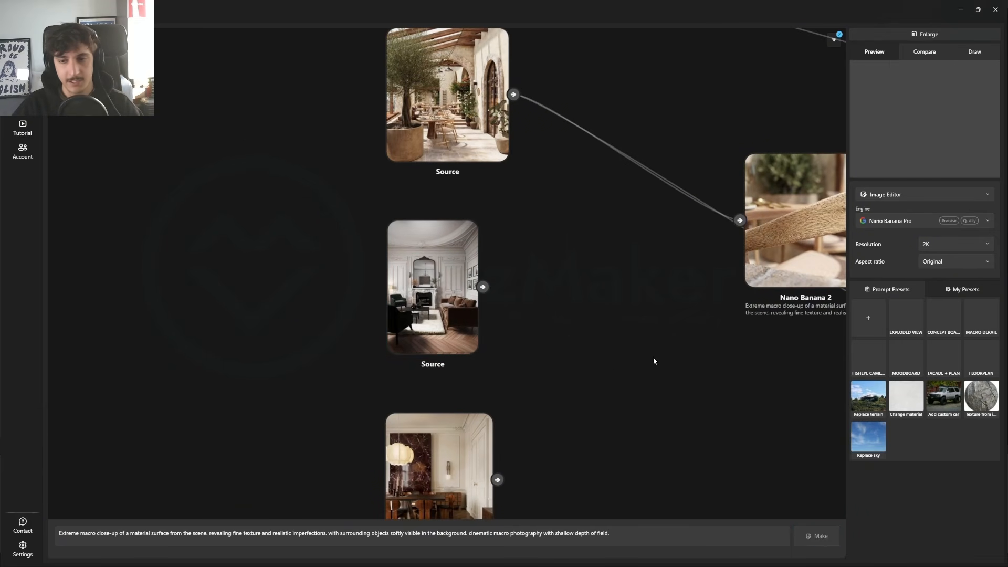
{"action": "left_click", "coordinate": [432, 294]}
{"action": "left_click", "coordinate": [864, 355]}
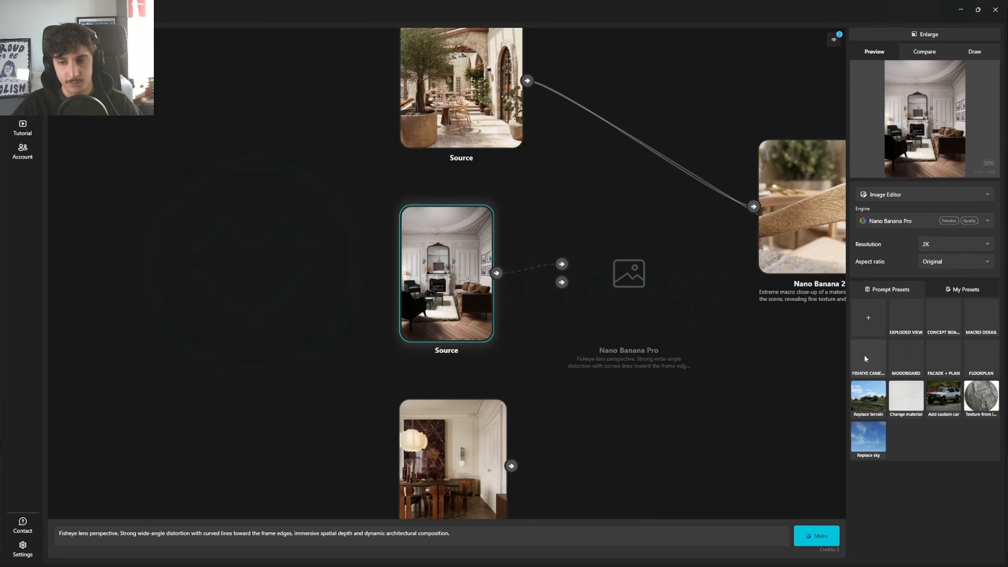
{"action": "left_click", "coordinate": [808, 531]}
Step: Generate the same living room fisheye view with Nano Banana 2 at 1K, and place both fisheye results below the macro close-ups
{"action": "left_click", "coordinate": [926, 224]}
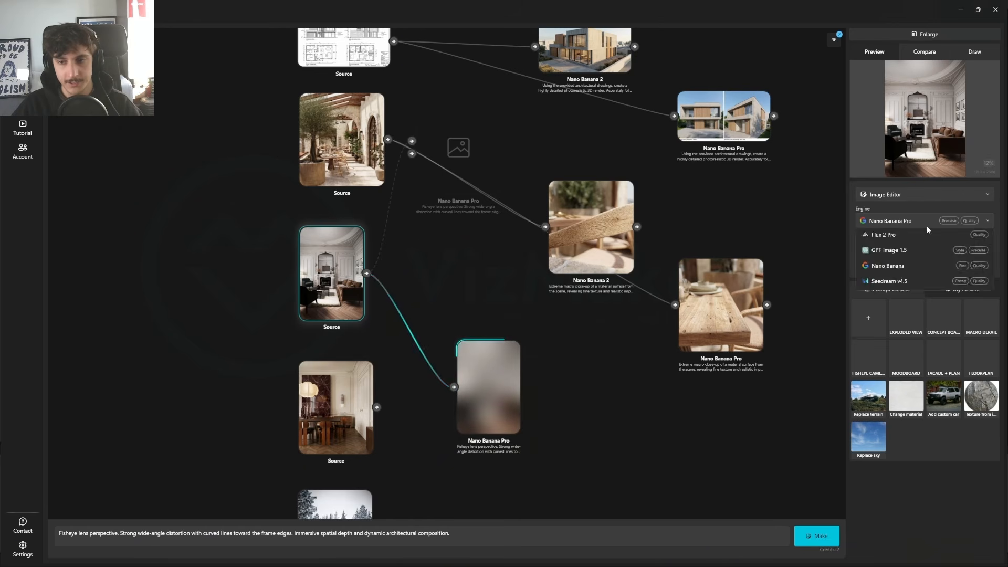
{"action": "left_click", "coordinate": [913, 239]}
{"action": "left_click", "coordinate": [911, 224]}
{"action": "left_click", "coordinate": [910, 240]}
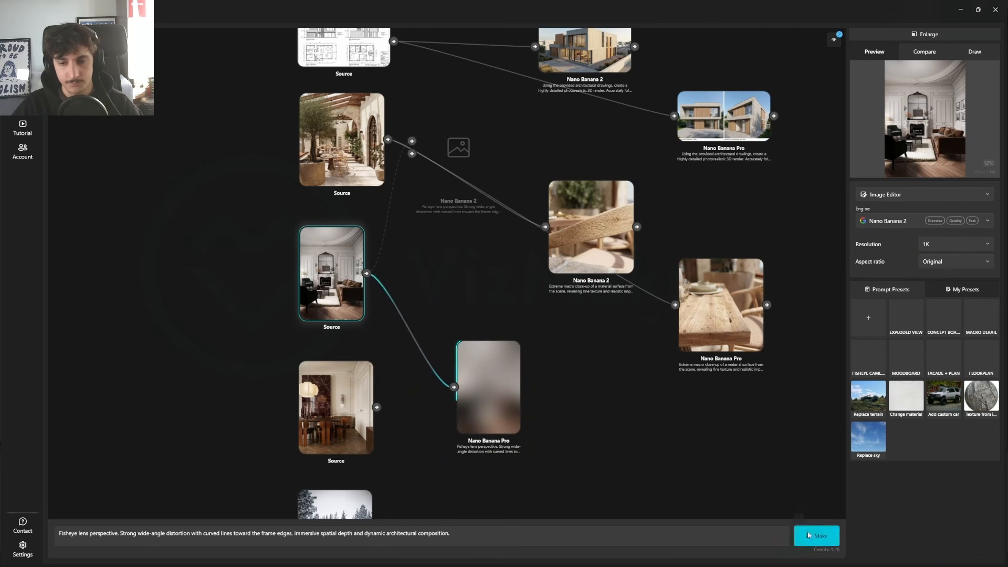
{"action": "left_click", "coordinate": [808, 535]}
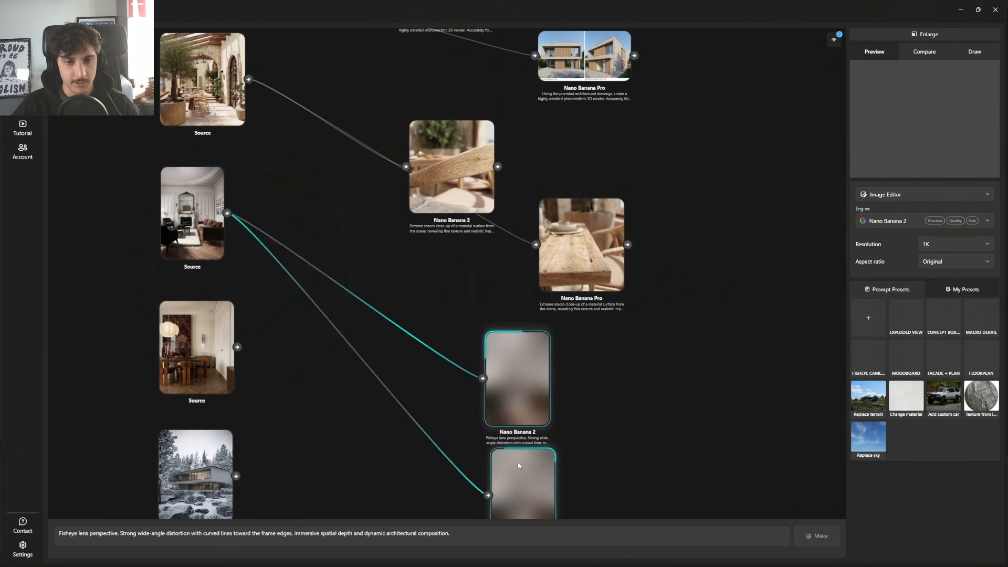
{"action": "left_click_drag", "start_coordinate": [517, 465], "coordinate": [455, 450]}
{"action": "left_click_drag", "start_coordinate": [593, 454], "coordinate": [782, 335]}
Step: Generate a material moodboard from the dining room source image with Nano Banana 2 and the MOODBOARD preset, and return to the canvas
{"action": "scroll", "coordinate": [389, 236], "scroll_direction": "up", "scroll_amount": 4}
{"action": "left_click", "coordinate": [412, 256]}
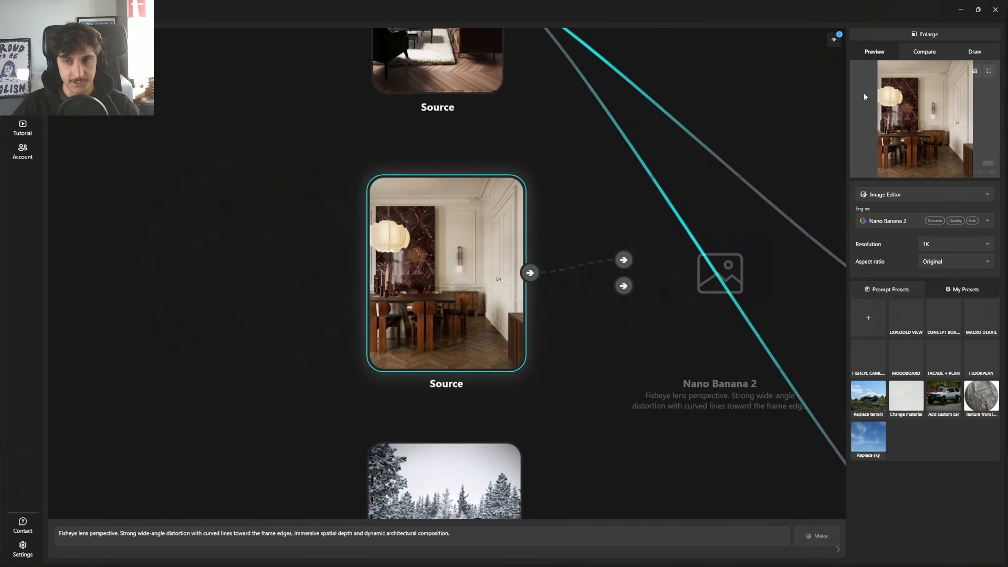
{"action": "left_click", "coordinate": [909, 36]}
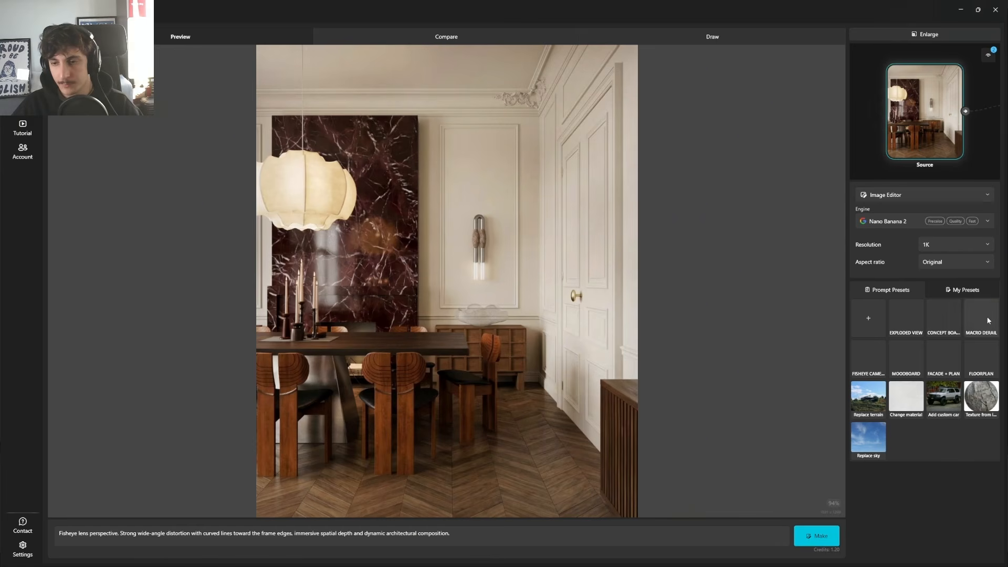
{"action": "left_click", "coordinate": [917, 361]}
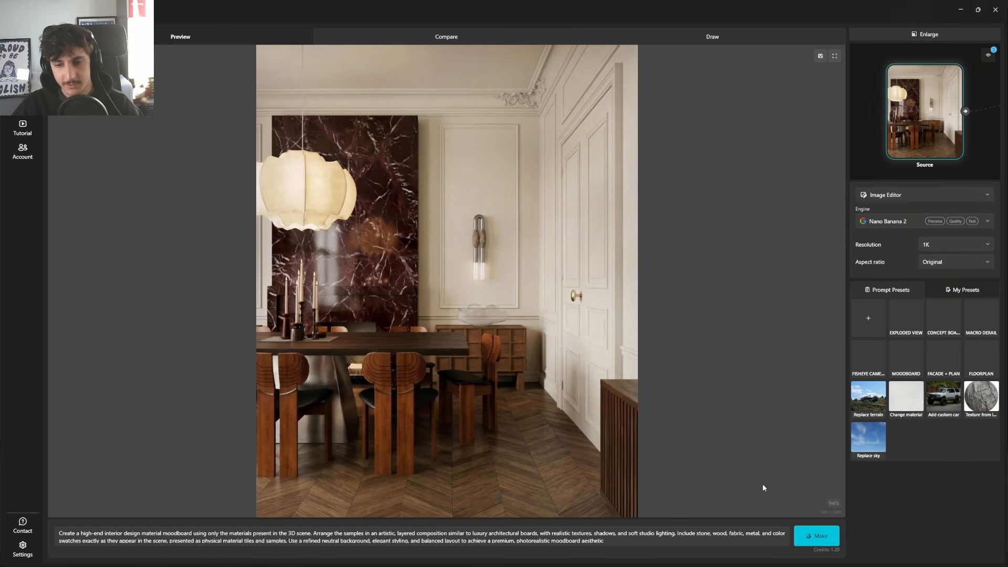
{"action": "left_click", "coordinate": [819, 536]}
{"action": "left_click", "coordinate": [909, 29]}
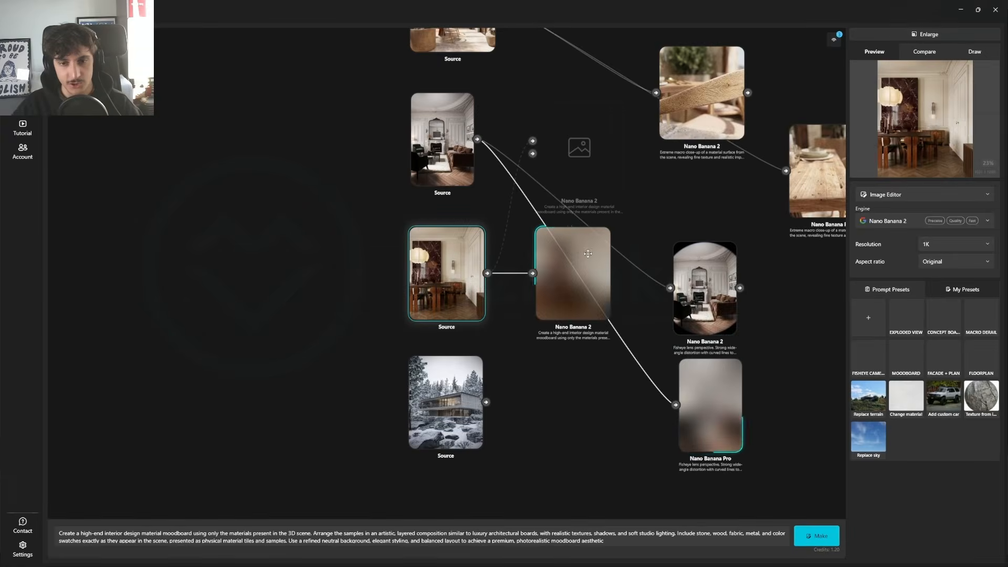
Step: Place the Nano Banana 2 moodboard below the fisheye results, and generate the same moodboard with Nano Banana Pro at 2K
{"action": "left_click_drag", "start_coordinate": [489, 420], "coordinate": [509, 365]}
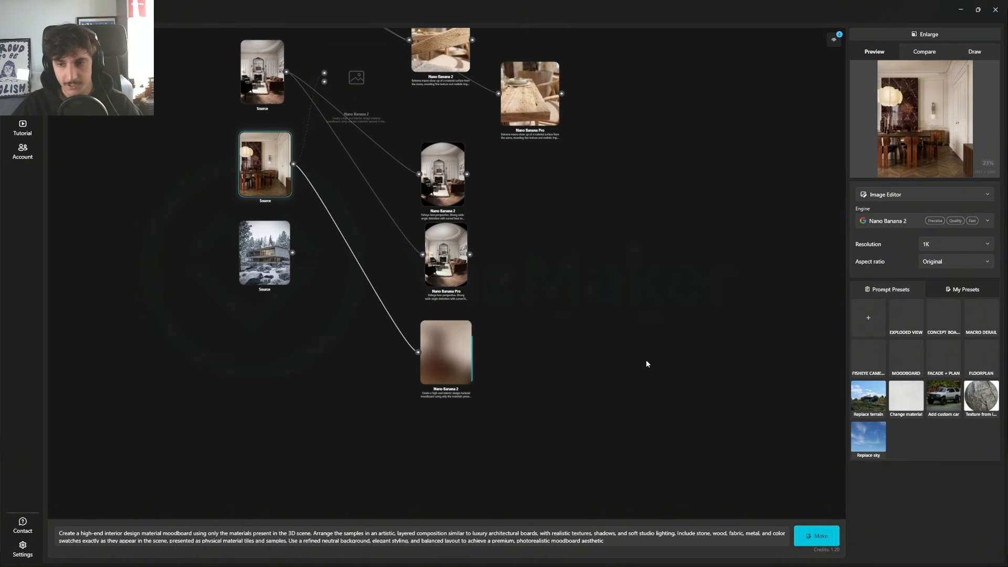
{"action": "left_click", "coordinate": [929, 221]}
{"action": "left_click", "coordinate": [915, 263]}
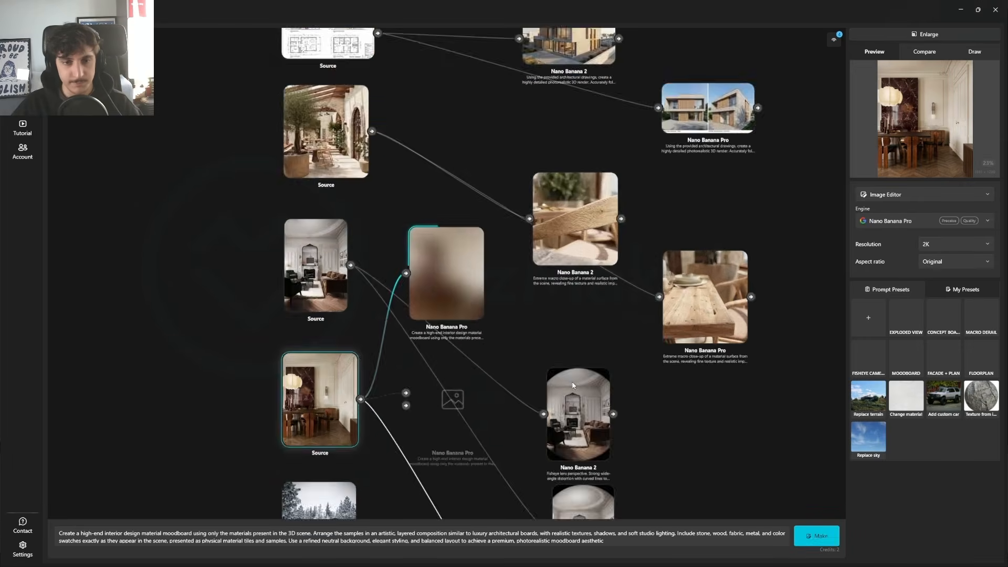
Step: Set the Nano Banana 2 fisheye result as Compare A and the Nano Banana Pro fisheye result as Compare B
{"action": "scroll", "coordinate": [433, 100], "scroll_direction": "down", "scroll_amount": 5}
{"action": "left_click_drag", "start_coordinate": [546, 310], "coordinate": [445, 340]}
{"action": "scroll", "coordinate": [449, 137], "scroll_direction": "up", "scroll_amount": 8}
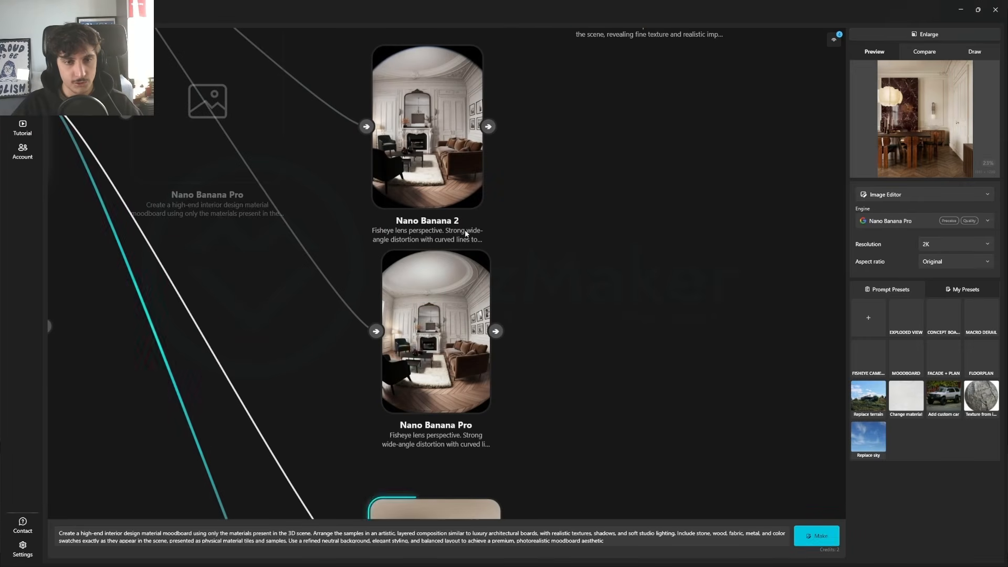
{"action": "left_click", "coordinate": [462, 245]}
{"action": "right_click", "coordinate": [457, 261]}
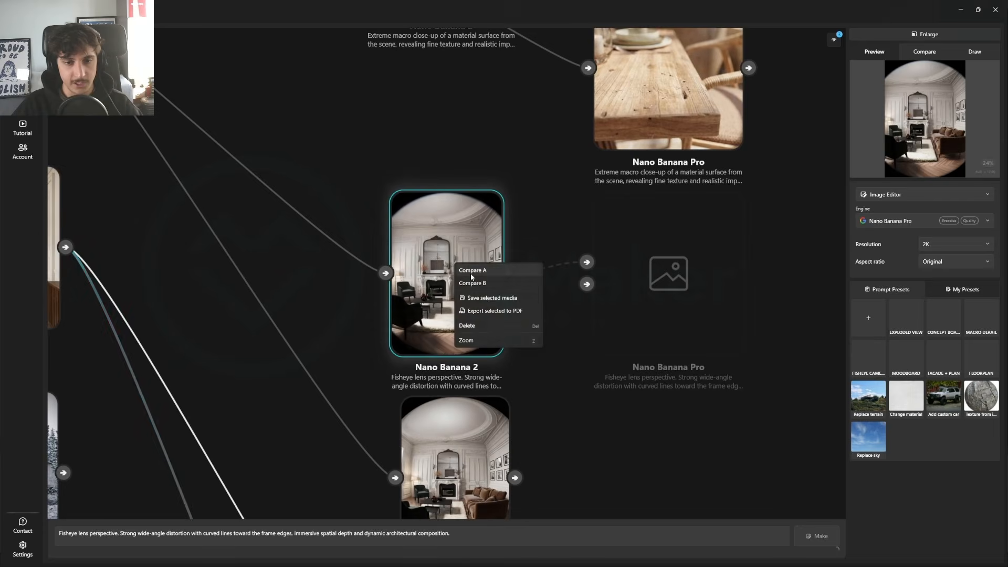
{"action": "left_click", "coordinate": [470, 268]}
{"action": "right_click", "coordinate": [375, 260]}
{"action": "left_click", "coordinate": [385, 281]}
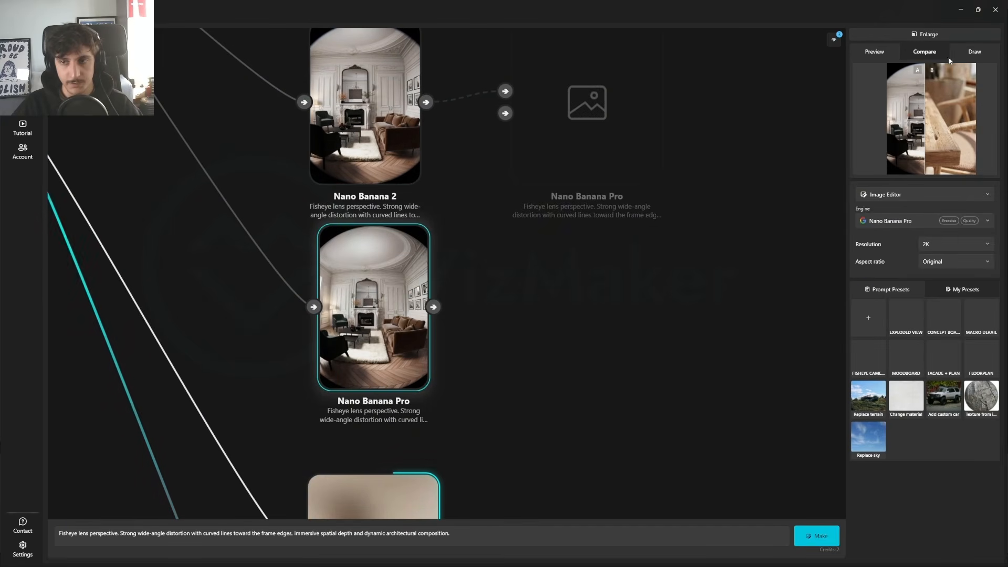
Step: Examine the two fisheye living room images in the enlarged comparison, checking furniture detail and lens distortion, and return to the canvas
{"action": "left_click", "coordinate": [927, 34]}
{"action": "left_click_drag", "start_coordinate": [447, 234], "coordinate": [481, 278]}
{"action": "scroll", "coordinate": [408, 368], "scroll_direction": "up", "scroll_amount": 5}
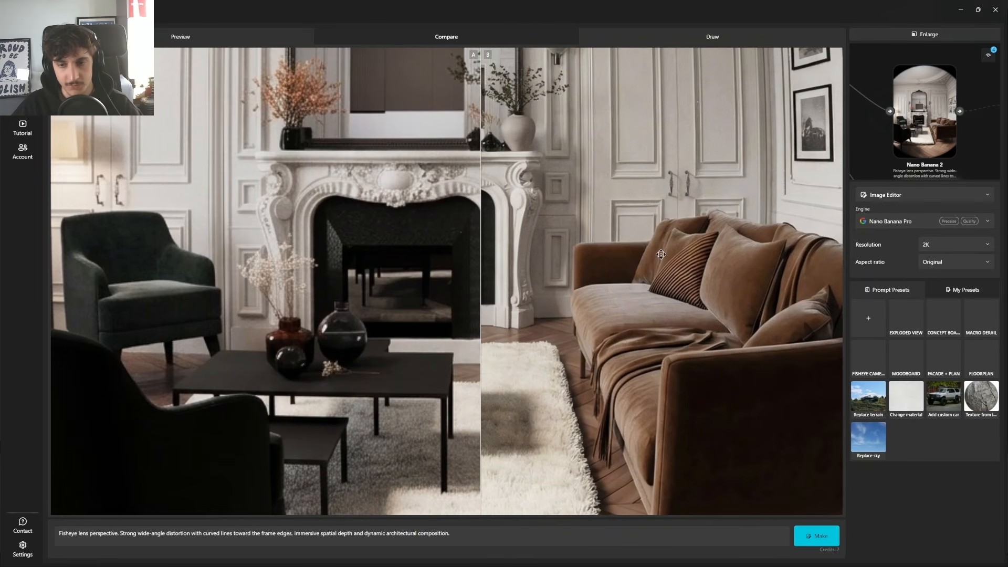
{"action": "scroll", "coordinate": [719, 258], "scroll_direction": "down", "scroll_amount": 5}
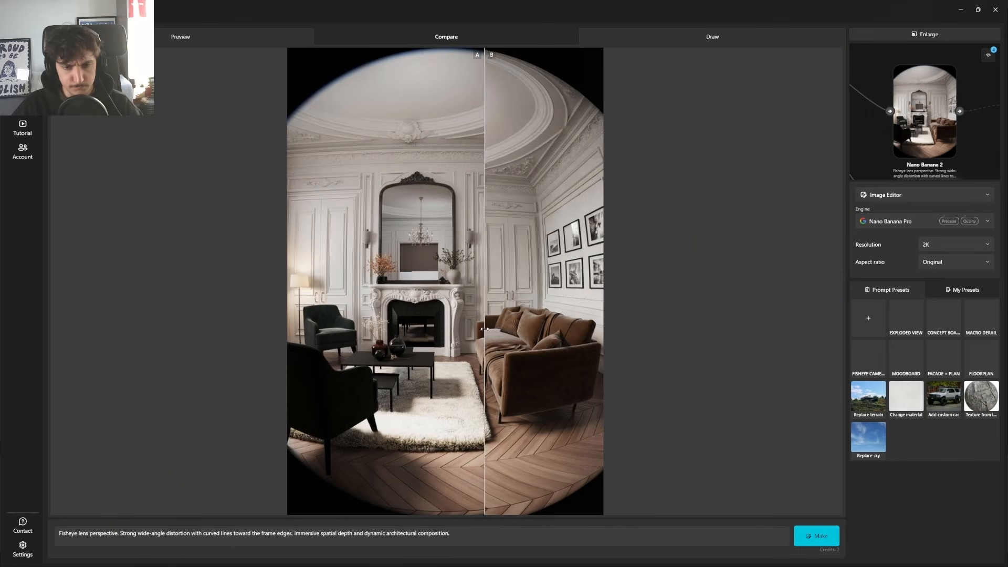
{"action": "left_click_drag", "start_coordinate": [484, 329], "coordinate": [246, 325]}
{"action": "left_click", "coordinate": [922, 35]}
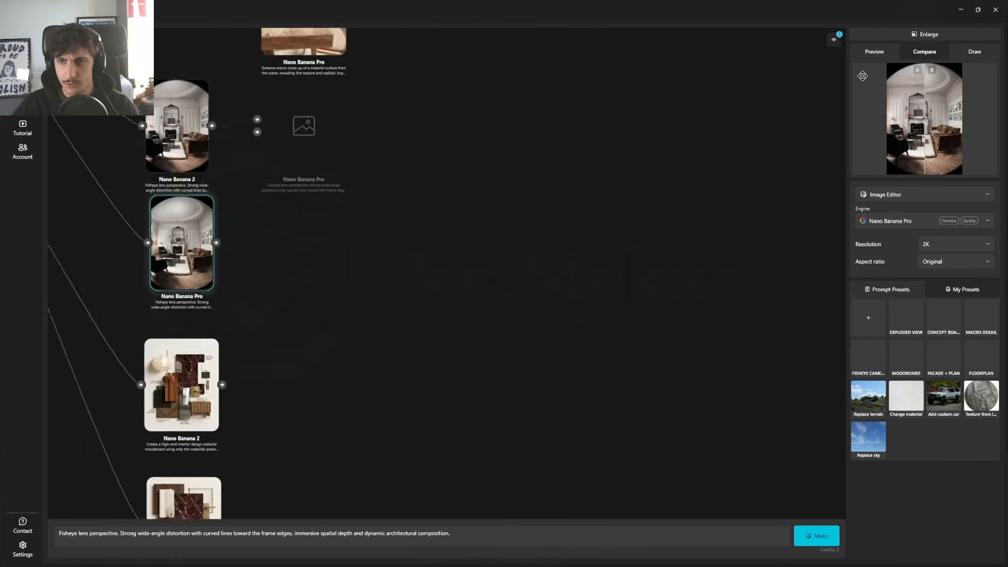
Step: Place the Nano Banana Pro moodboard directly beneath the Nano Banana 2 moodboard, closing up the gap between them
{"action": "left_click_drag", "start_coordinate": [464, 415], "coordinate": [476, 332]}
{"action": "left_click", "coordinate": [460, 424]}
{"action": "left_click_drag", "start_coordinate": [502, 441], "coordinate": [496, 177]}
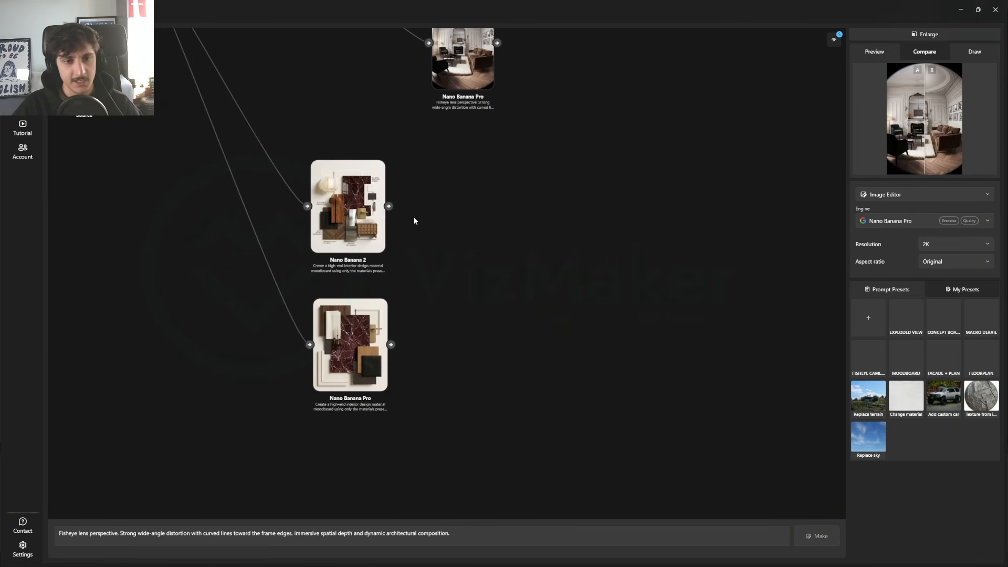
{"action": "scroll", "coordinate": [346, 240], "scroll_direction": "up", "scroll_amount": 6}
{"action": "left_click_drag", "start_coordinate": [337, 299], "coordinate": [434, 295]}
{"action": "scroll", "coordinate": [439, 276], "scroll_direction": "down", "scroll_amount": 4}
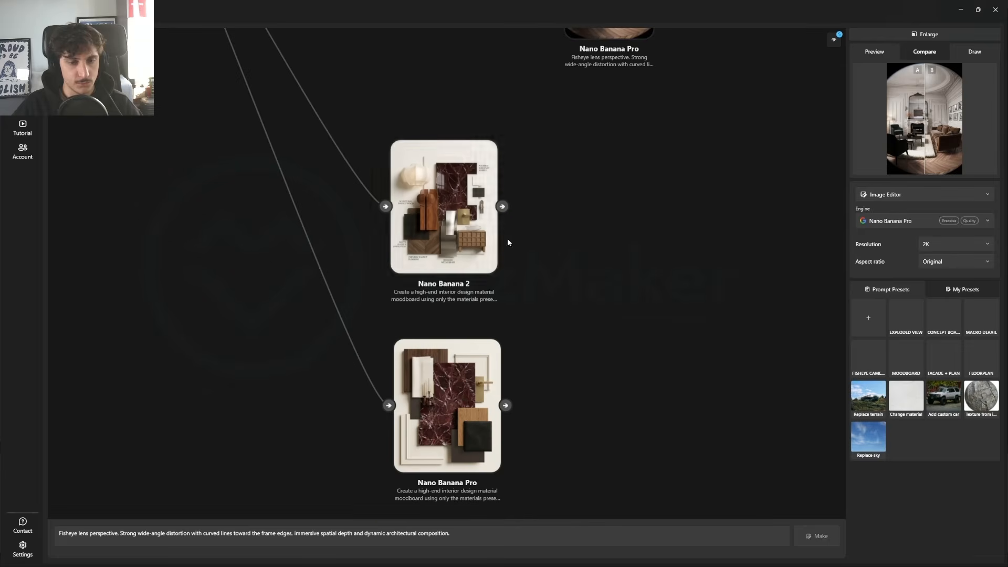
{"action": "left_click", "coordinate": [445, 256]}
{"action": "left_click_drag", "start_coordinate": [495, 370], "coordinate": [481, 234]}
{"action": "left_click_drag", "start_coordinate": [434, 167], "coordinate": [435, 185]}
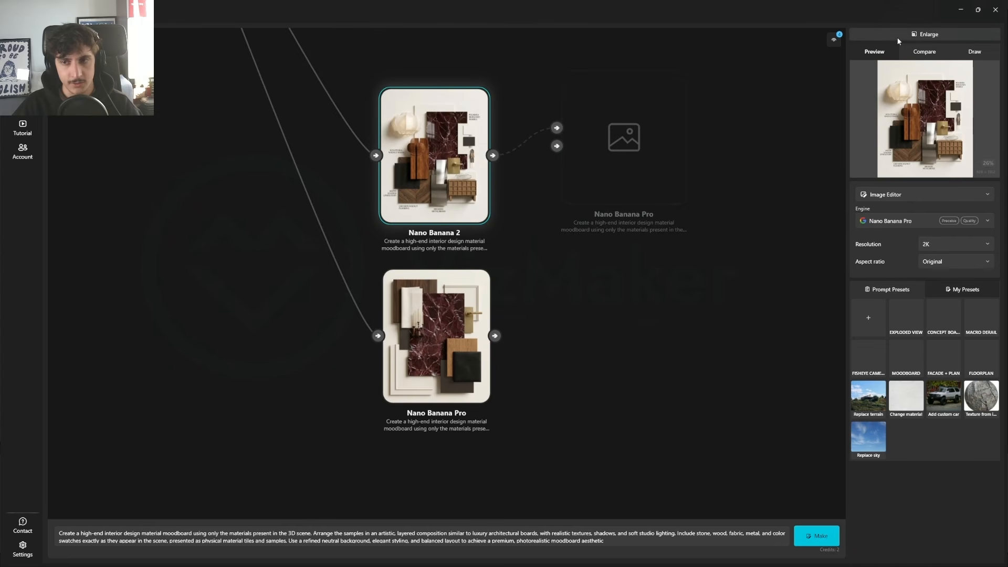
Step: Set the Nano Banana 2 moodboard as Compare A and the Nano Banana Pro moodboard as Compare B
{"action": "right_click", "coordinate": [479, 180]}
{"action": "left_click", "coordinate": [494, 189]}
{"action": "right_click", "coordinate": [422, 341]}
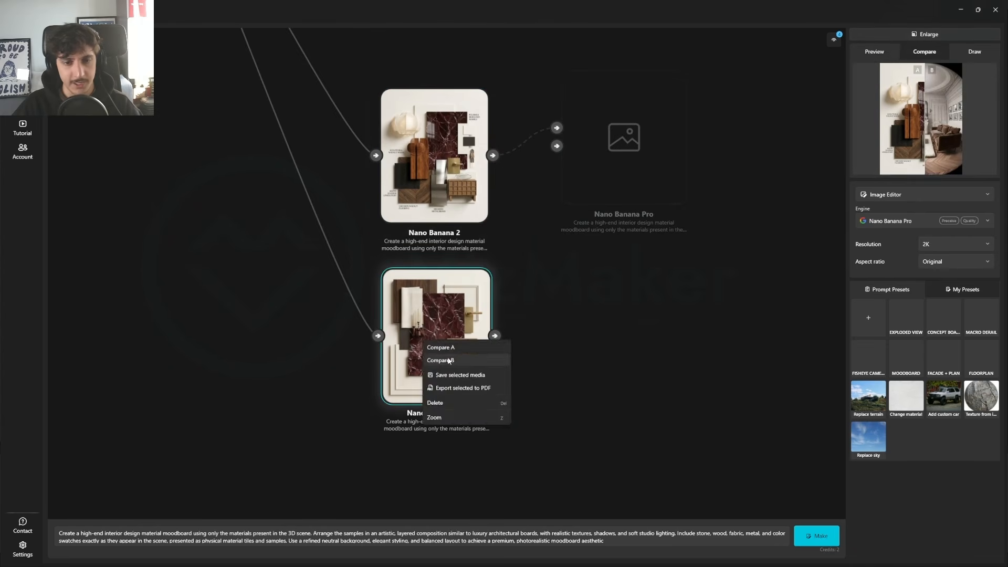
{"action": "left_click", "coordinate": [447, 359]}
Step: Examine the Nano Banana 2 moodboard's material samples and text labels in the enlarged comparison, and return to the canvas
{"action": "left_click", "coordinate": [928, 34]}
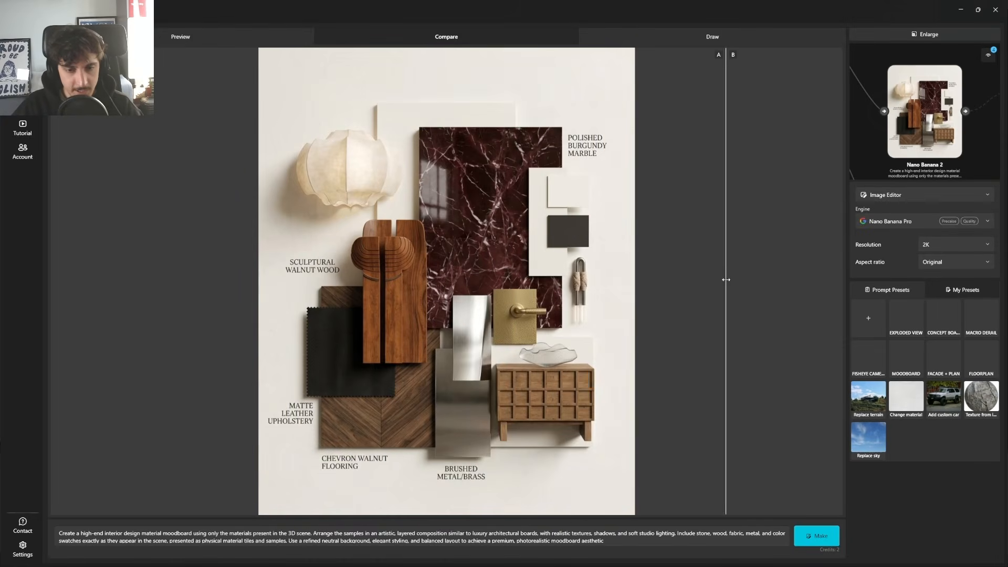
{"action": "left_click_drag", "start_coordinate": [196, 283], "coordinate": [783, 320]}
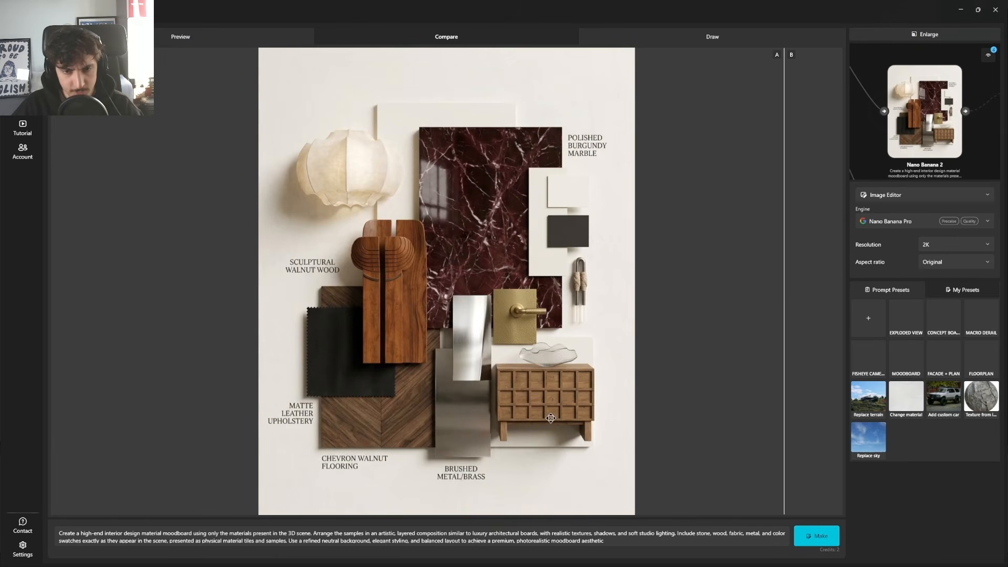
{"action": "scroll", "coordinate": [550, 417], "scroll_direction": "up", "scroll_amount": 5}
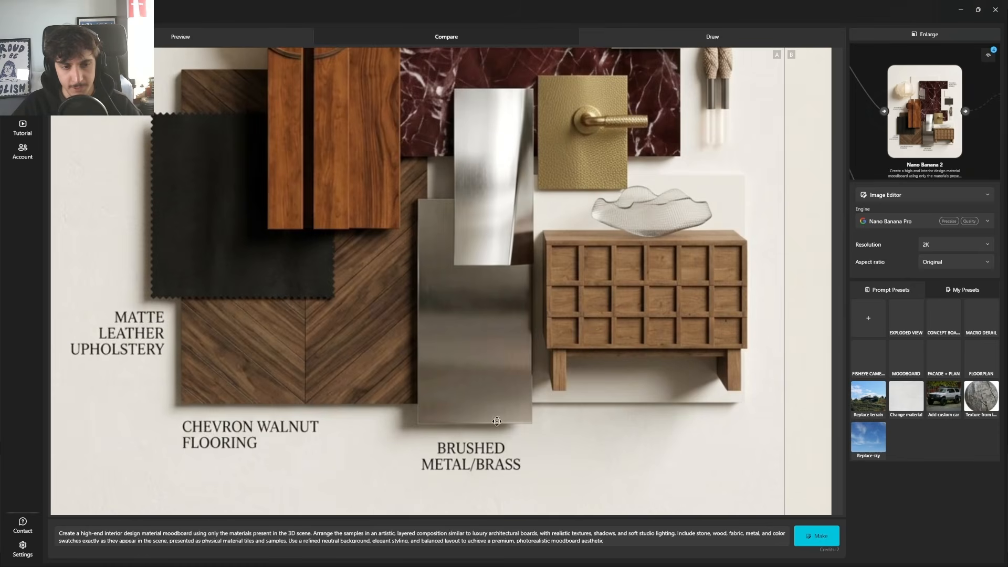
{"action": "scroll", "coordinate": [405, 448], "scroll_direction": "down", "scroll_amount": 2}
{"action": "left_click_drag", "start_coordinate": [318, 214], "coordinate": [320, 401]}
{"action": "left_click_drag", "start_coordinate": [431, 227], "coordinate": [397, 374]}
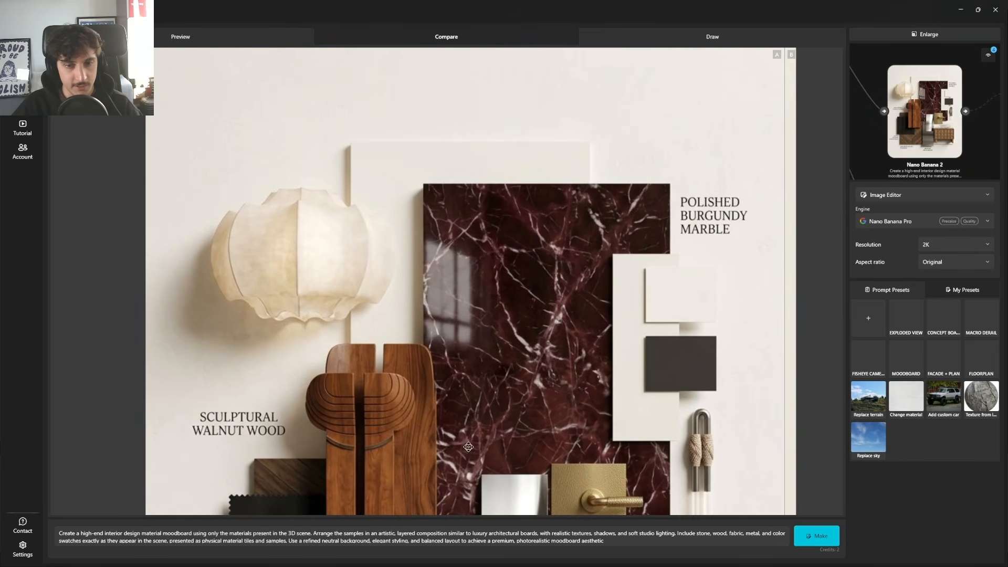
{"action": "left_click_drag", "start_coordinate": [469, 446], "coordinate": [369, 378]}
{"action": "scroll", "coordinate": [369, 378], "scroll_direction": "down", "scroll_amount": 3}
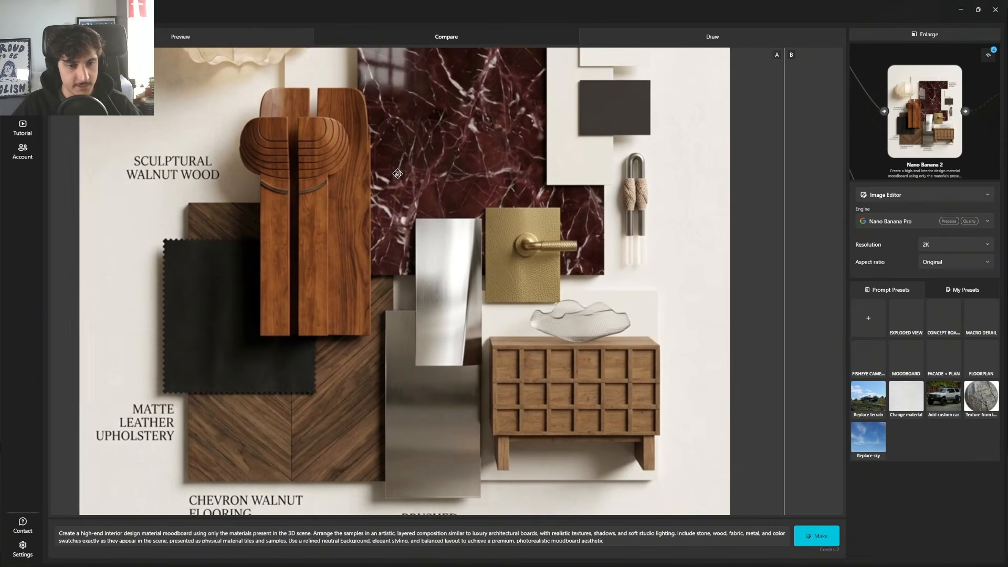
{"action": "scroll", "coordinate": [307, 320], "scroll_direction": "down", "scroll_amount": 2}
{"action": "scroll", "coordinate": [308, 319], "scroll_direction": "down", "scroll_amount": 3}
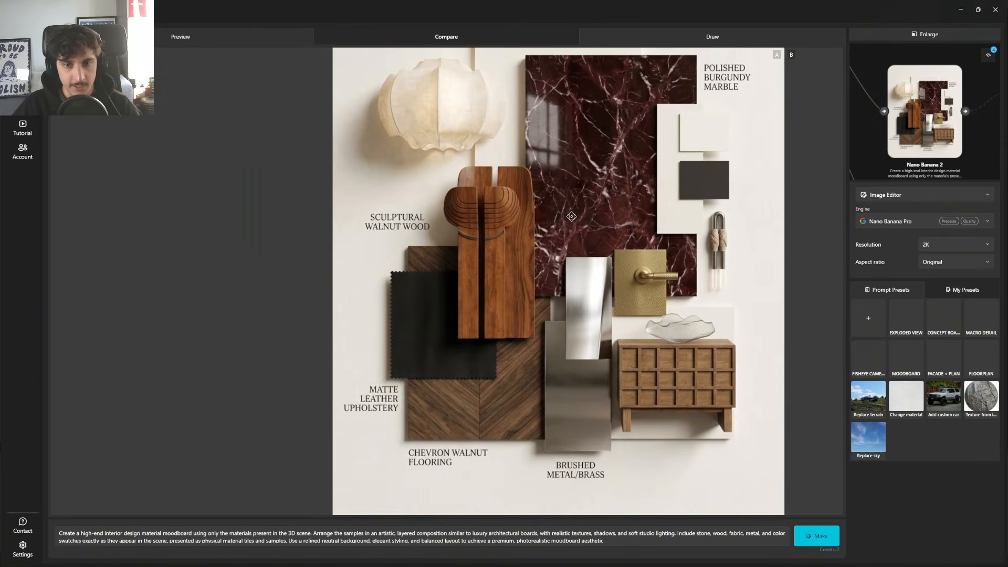
{"action": "left_click", "coordinate": [931, 35]}
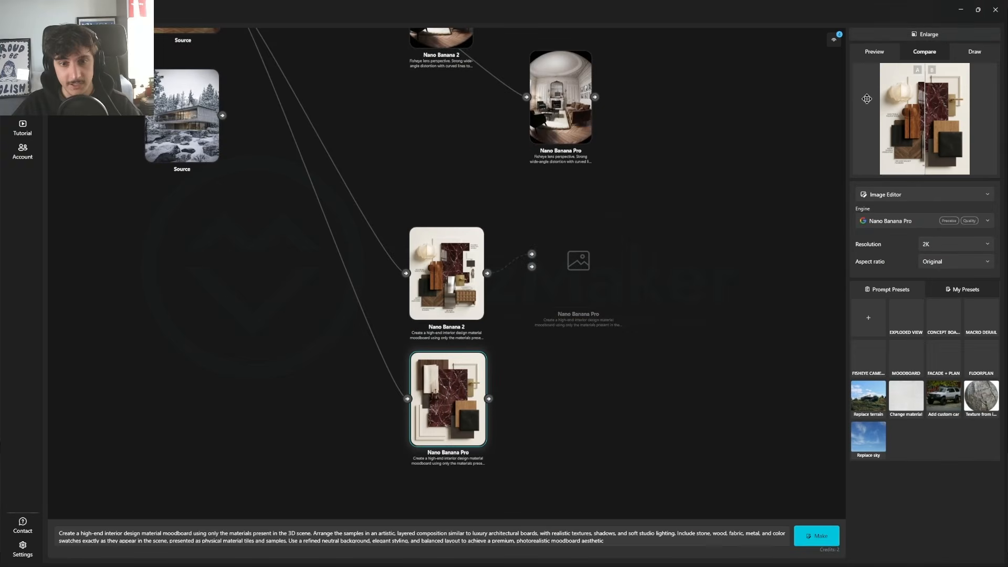
Step: Examine the Nano Banana Pro moodboard's material samples up close, view both moodboards side by side, and return to the canvas
{"action": "left_click", "coordinate": [929, 35]}
{"action": "left_click_drag", "start_coordinate": [254, 260], "coordinate": [239, 294]}
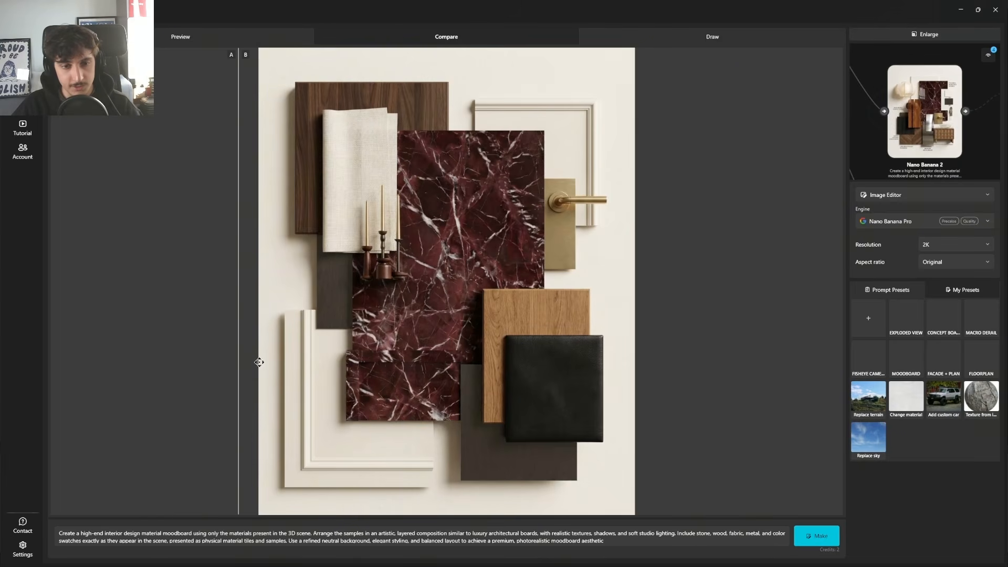
{"action": "scroll", "coordinate": [378, 392], "scroll_direction": "up", "scroll_amount": 3}
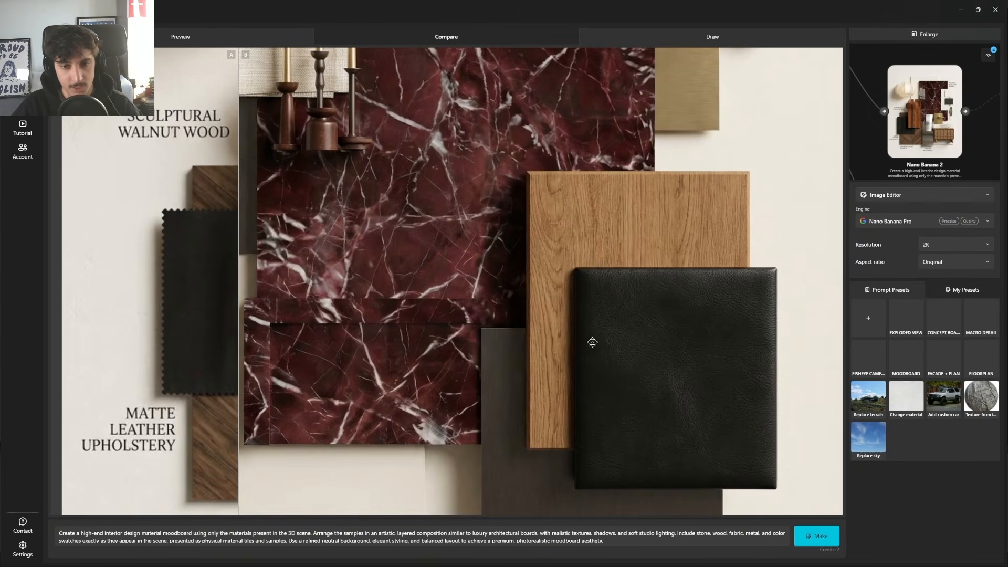
{"action": "scroll", "coordinate": [678, 403], "scroll_direction": "up", "scroll_amount": 3}
{"action": "left_click_drag", "start_coordinate": [763, 386], "coordinate": [361, 320]}
{"action": "scroll", "coordinate": [506, 322], "scroll_direction": "down", "scroll_amount": 5}
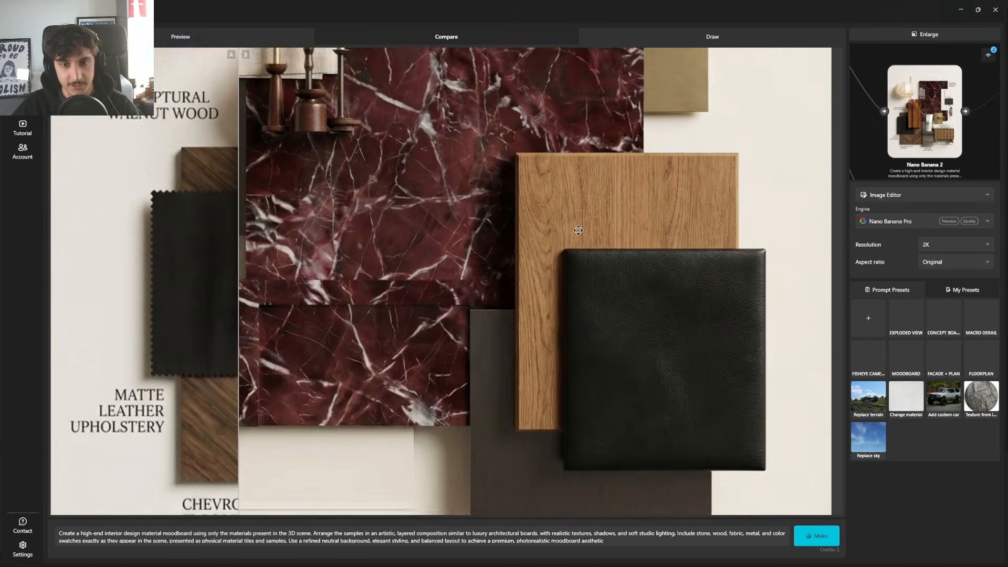
{"action": "scroll", "coordinate": [566, 368], "scroll_direction": "up", "scroll_amount": 3}
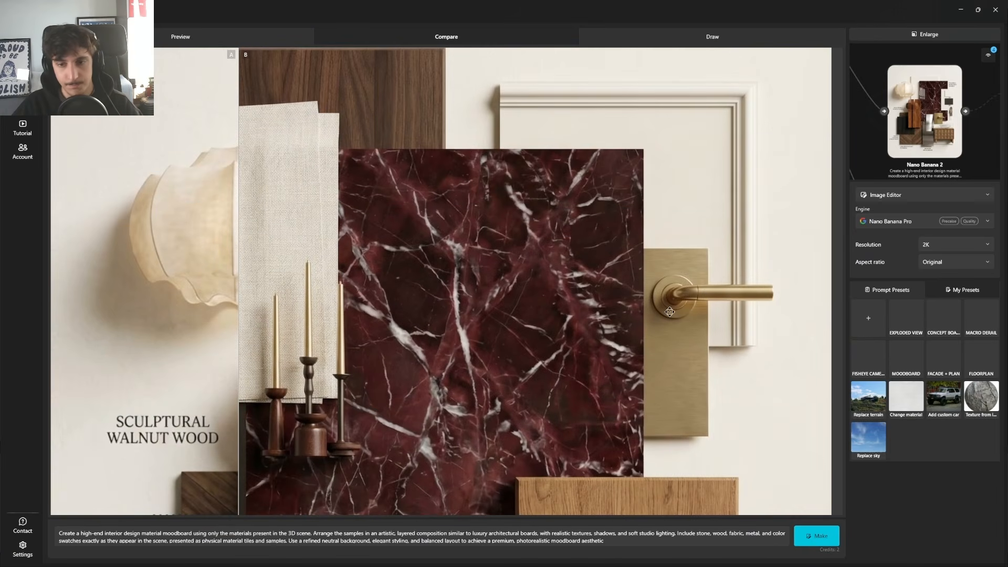
{"action": "left_click_drag", "start_coordinate": [497, 251], "coordinate": [468, 329]}
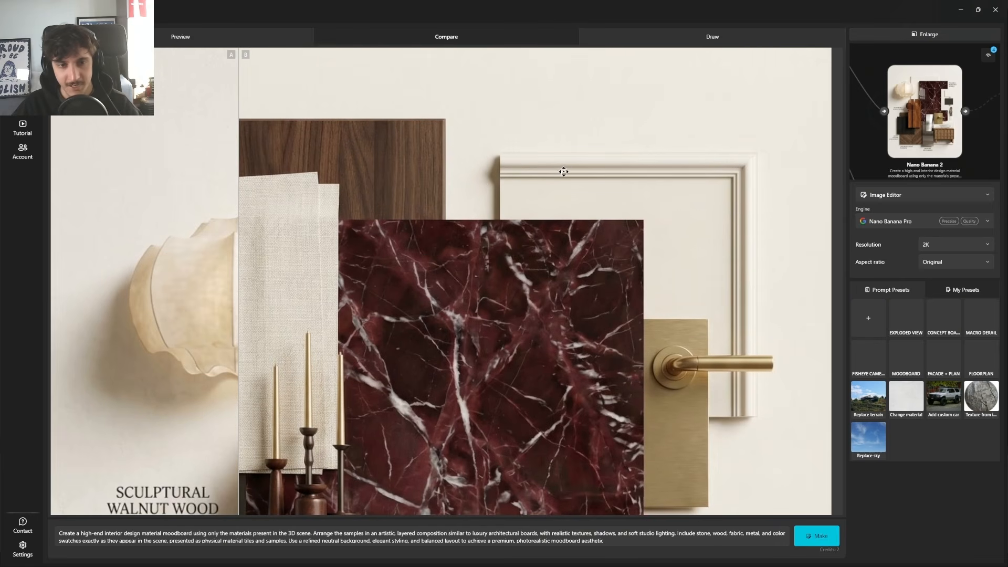
{"action": "scroll", "coordinate": [420, 297], "scroll_direction": "down", "scroll_amount": 2}
{"action": "left_click_drag", "start_coordinate": [336, 414], "coordinate": [493, 211]}
{"action": "scroll", "coordinate": [493, 211], "scroll_direction": "down", "scroll_amount": 3}
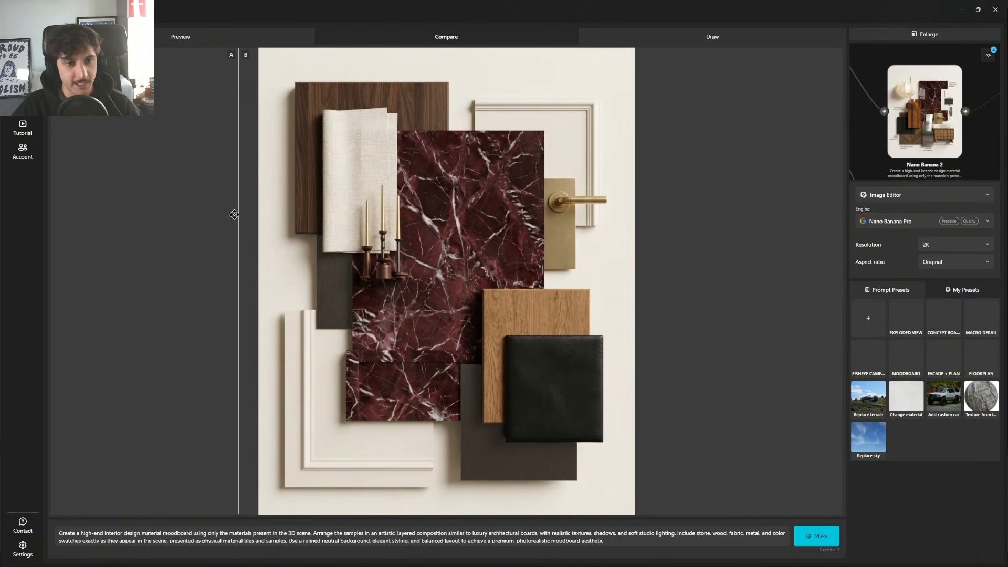
{"action": "left_click_drag", "start_coordinate": [235, 213], "coordinate": [471, 294]}
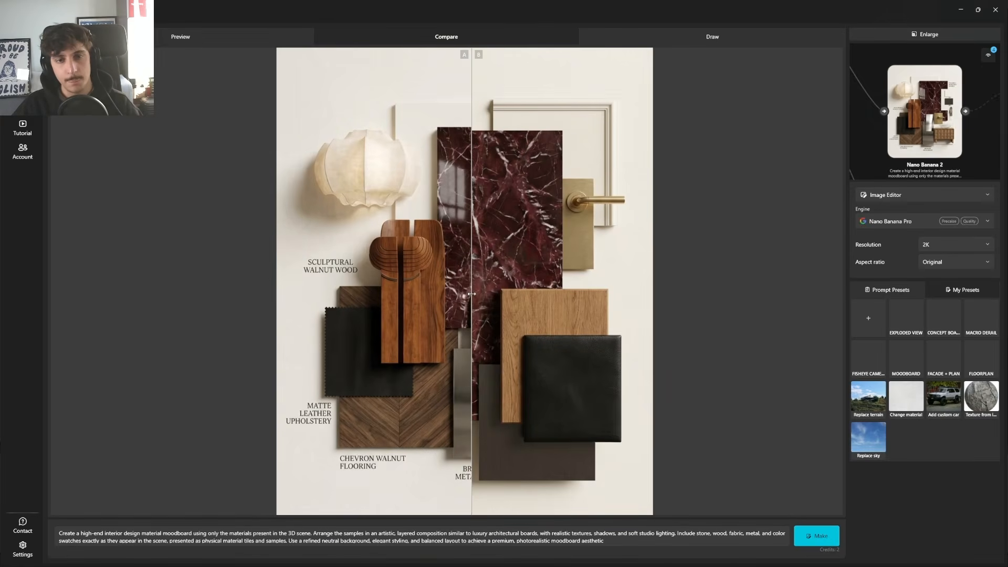
{"action": "left_click", "coordinate": [913, 36]}
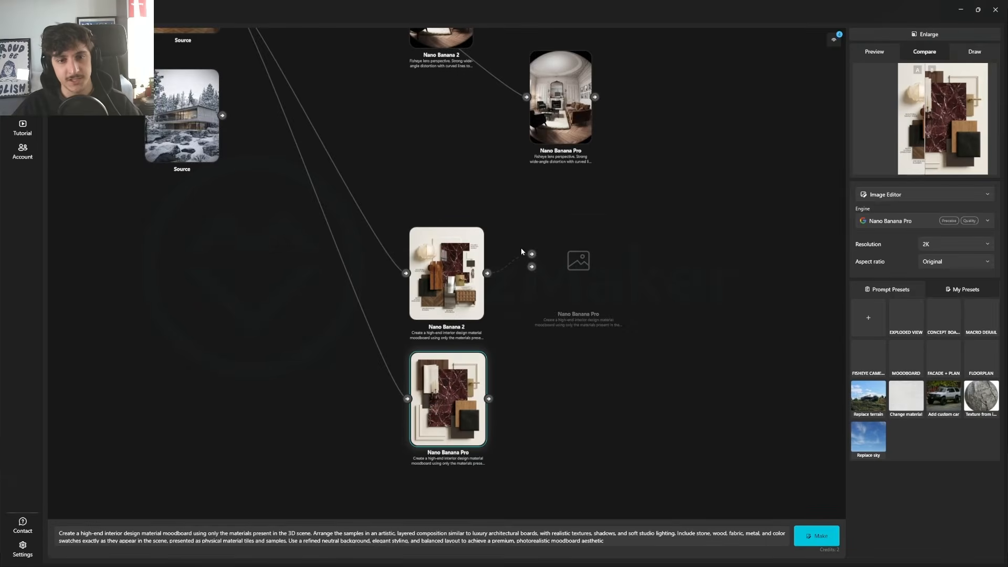
Step: Place the Nano Banana 2 moodboard directly below the Nano Banana Pro fisheye result
{"action": "left_click_drag", "start_coordinate": [471, 255], "coordinate": [575, 257]}
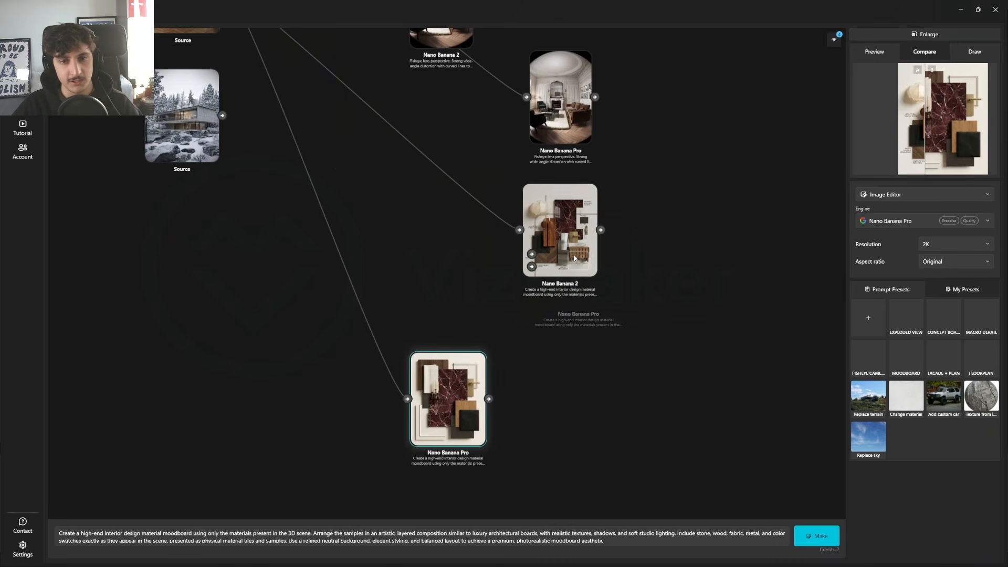
{"action": "left_click", "coordinate": [554, 321]}
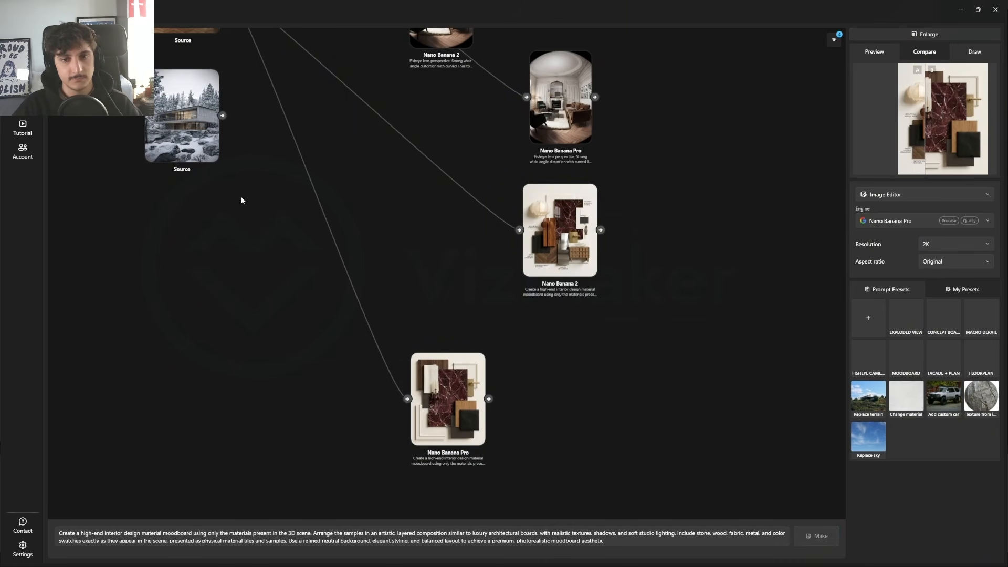
Step: Generate an exploded view from the snowy forest house source image with Nano Banana Pro at 2K, using the EXPLODED VIEW preset
{"action": "left_click_drag", "start_coordinate": [182, 137], "coordinate": [339, 342]}
{"action": "scroll", "coordinate": [339, 342], "scroll_direction": "up", "scroll_amount": 2}
{"action": "scroll", "coordinate": [338, 342], "scroll_direction": "up", "scroll_amount": 2}
{"action": "left_click", "coordinate": [310, 288]}
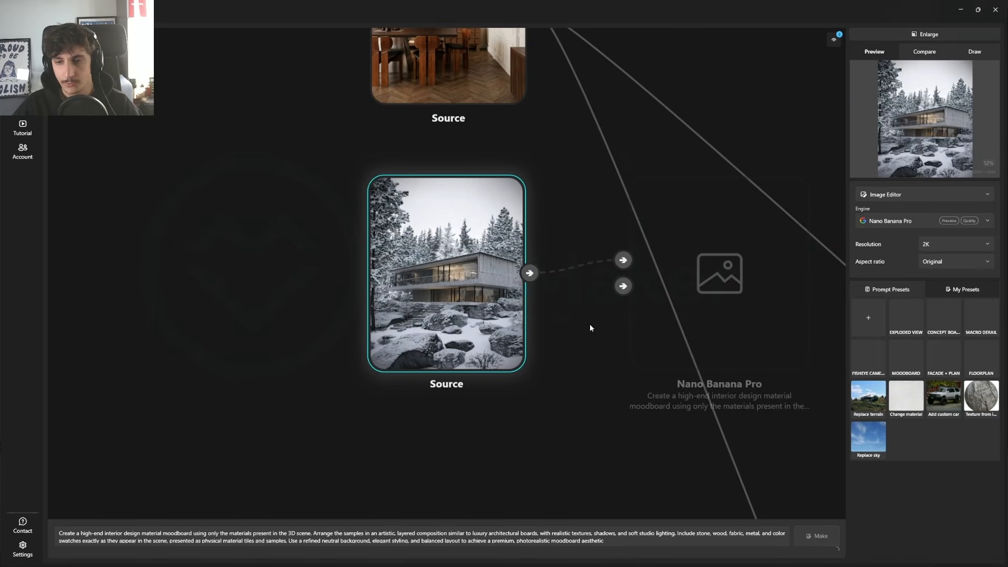
{"action": "left_click", "coordinate": [906, 313]}
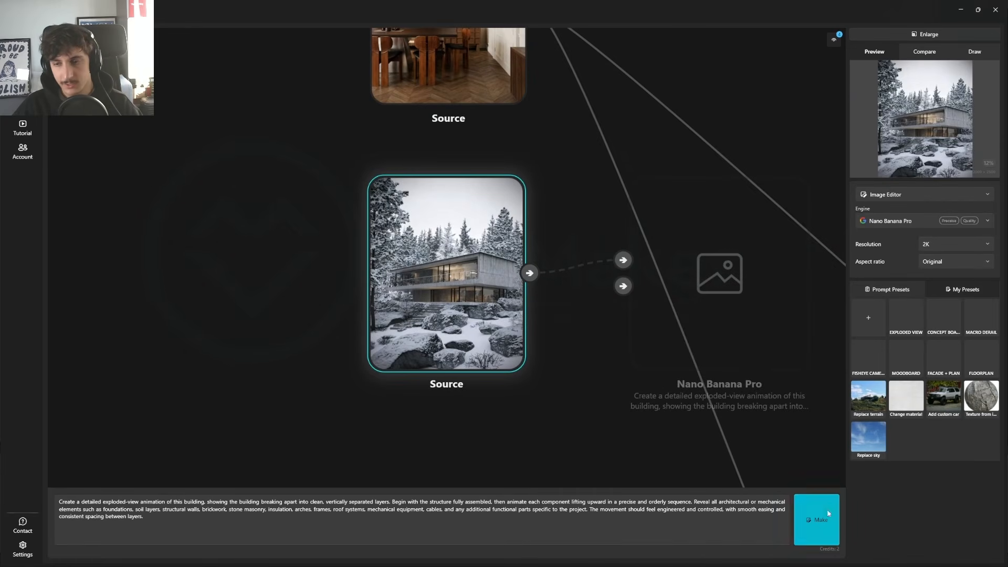
{"action": "left_click", "coordinate": [828, 524]}
Step: Generate the same exploded view of the snowy forest house with Nano Banana 2 at 1K
{"action": "left_click", "coordinate": [936, 221]}
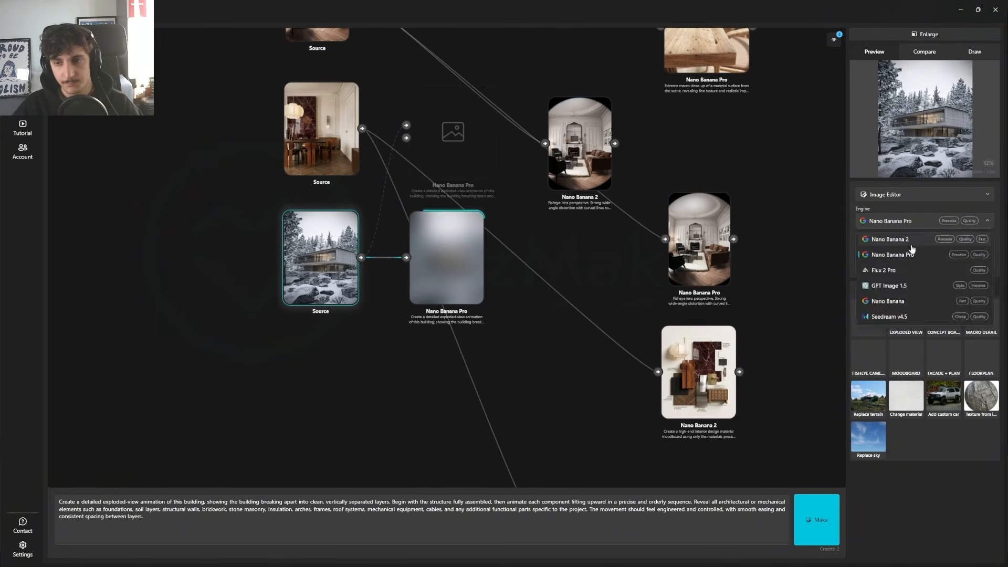
{"action": "left_click", "coordinate": [909, 241]}
{"action": "left_click", "coordinate": [816, 520]}
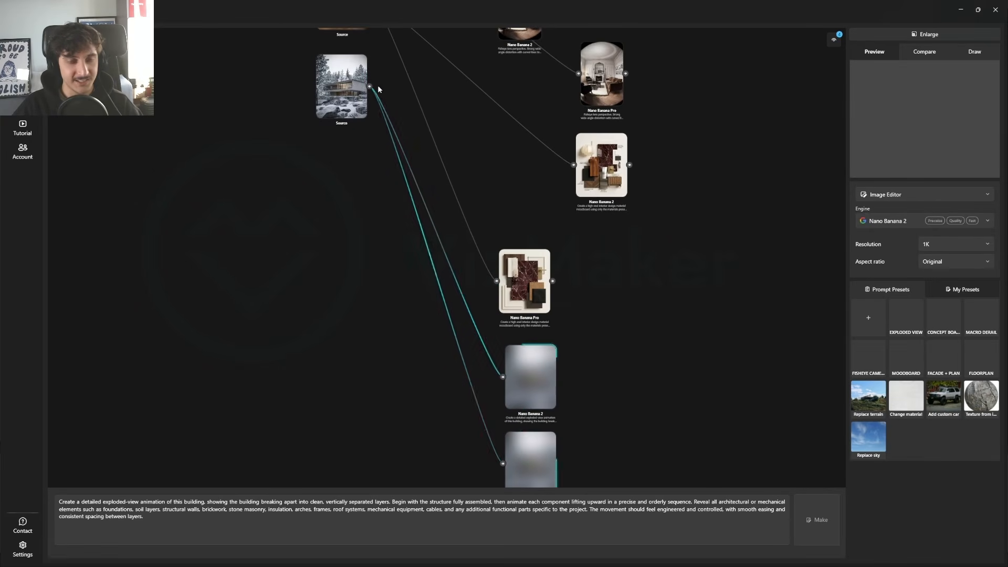
Step: Generate an architectural concept board from the snowy forest house source image with Nano Banana 2 at 1K, using the concept board preset
{"action": "scroll", "coordinate": [326, 70], "scroll_direction": "up", "scroll_amount": 8}
{"action": "left_click", "coordinate": [328, 70]}
{"action": "left_click", "coordinate": [949, 321]}
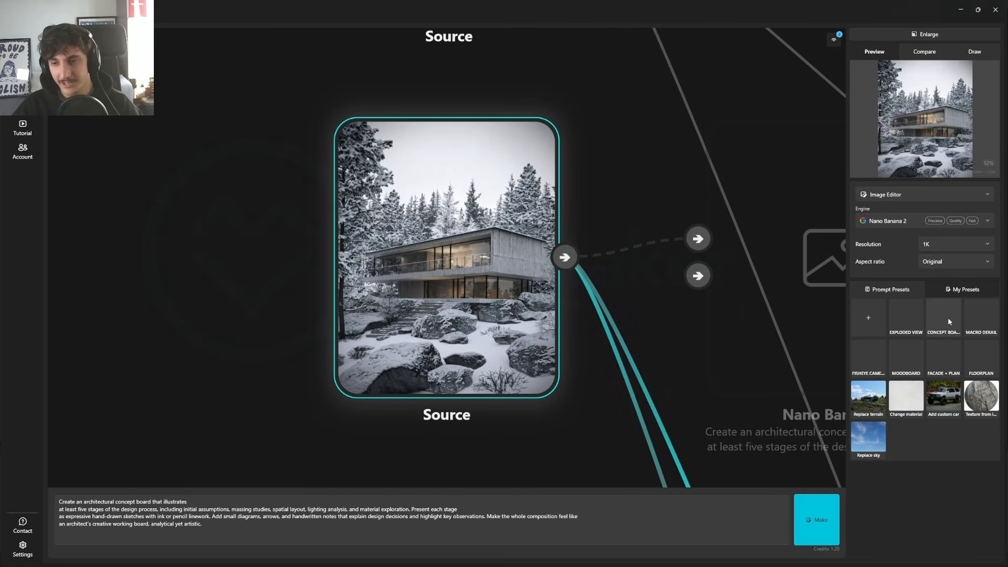
{"action": "left_click_drag", "start_coordinate": [574, 298], "coordinate": [321, 128]}
{"action": "scroll", "coordinate": [322, 128], "scroll_direction": "down", "scroll_amount": 6}
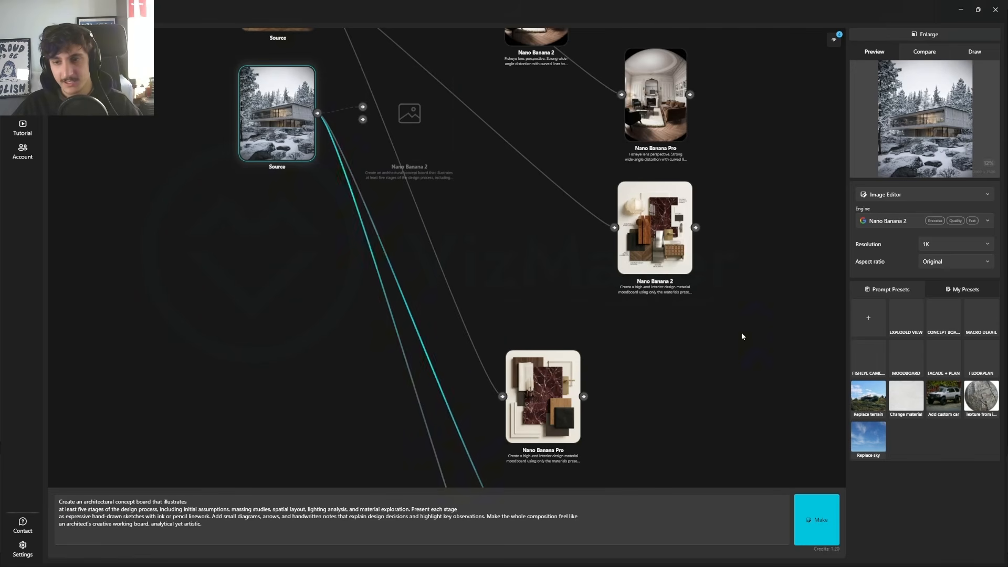
{"action": "left_click", "coordinate": [833, 522]}
Step: Generate the same concept board of the snowy forest house with Nano Banana Pro at 2K
{"action": "left_click", "coordinate": [892, 221]}
{"action": "left_click", "coordinate": [893, 231]}
{"action": "left_click", "coordinate": [893, 221]}
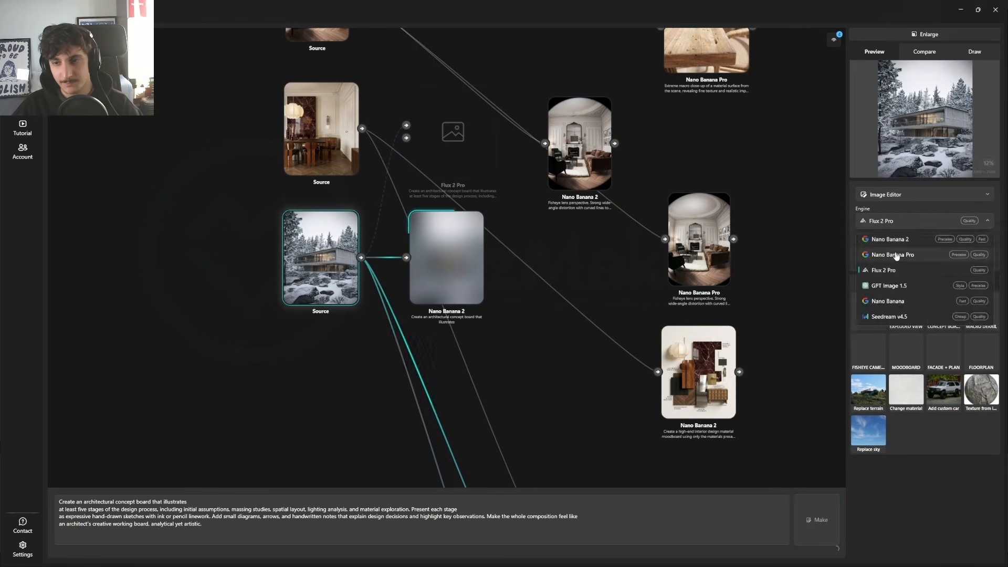
{"action": "left_click", "coordinate": [899, 254]}
{"action": "left_click", "coordinate": [822, 518]}
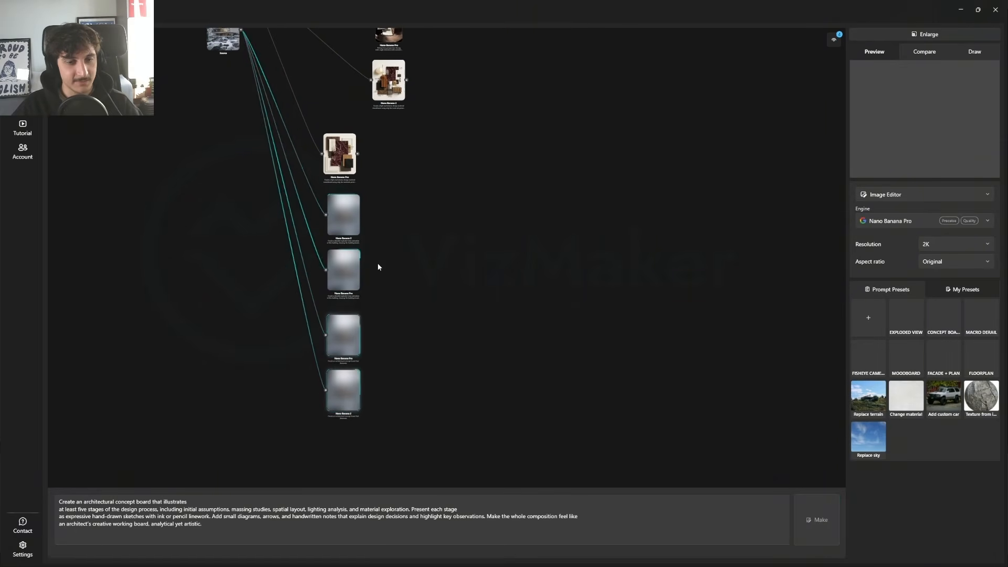
Step: Reposition the Nano Banana 2 floor plan and Nano Banana Pro facade result nodes on the canvas
{"action": "scroll", "coordinate": [377, 263], "scroll_direction": "up", "scroll_amount": 5}
{"action": "left_click_drag", "start_coordinate": [428, 79], "coordinate": [448, 325]}
{"action": "scroll", "coordinate": [414, 287], "scroll_direction": "up", "scroll_amount": 8}
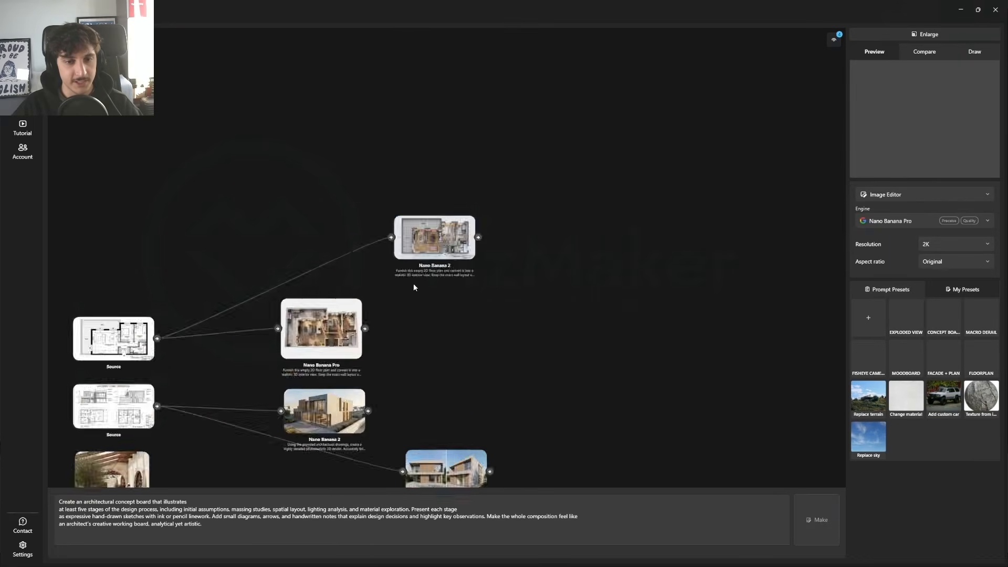
{"action": "scroll", "coordinate": [543, 367], "scroll_direction": "down", "scroll_amount": 4}
{"action": "left_click_drag", "start_coordinate": [537, 394], "coordinate": [376, 219]}
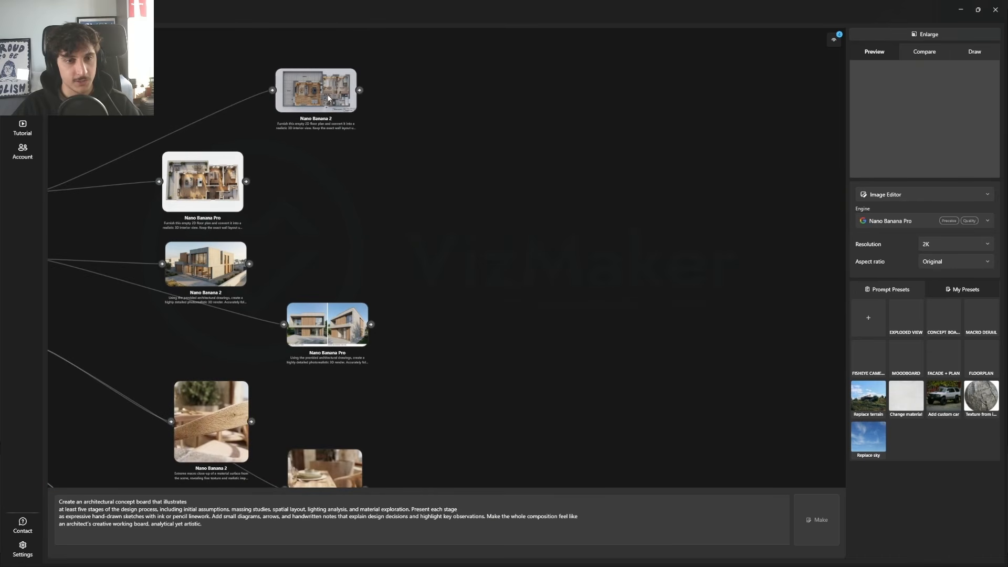
{"action": "left_click_drag", "start_coordinate": [315, 87], "coordinate": [312, 109]}
{"action": "left_click_drag", "start_coordinate": [427, 349], "coordinate": [518, 172]}
{"action": "left_click_drag", "start_coordinate": [420, 157], "coordinate": [420, 170]}
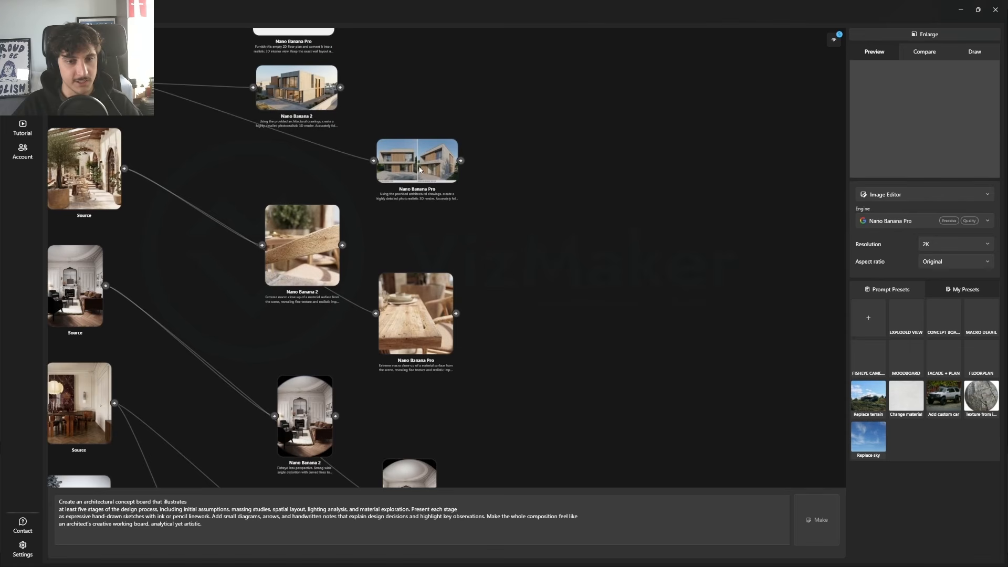
Step: Align the Nano Banana Pro macro detail node and the Nano Banana Pro facade node in one column
{"action": "left_click_drag", "start_coordinate": [527, 329], "coordinate": [508, 283]}
{"action": "left_click_drag", "start_coordinate": [503, 99], "coordinate": [358, 379]}
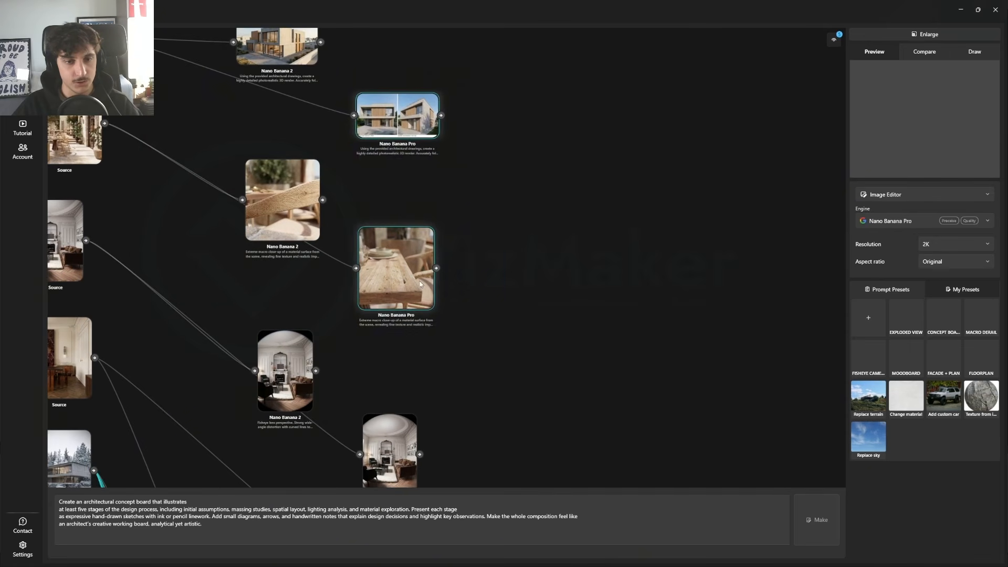
{"action": "left_click_drag", "start_coordinate": [419, 282], "coordinate": [393, 285]}
{"action": "left_click", "coordinate": [563, 260]}
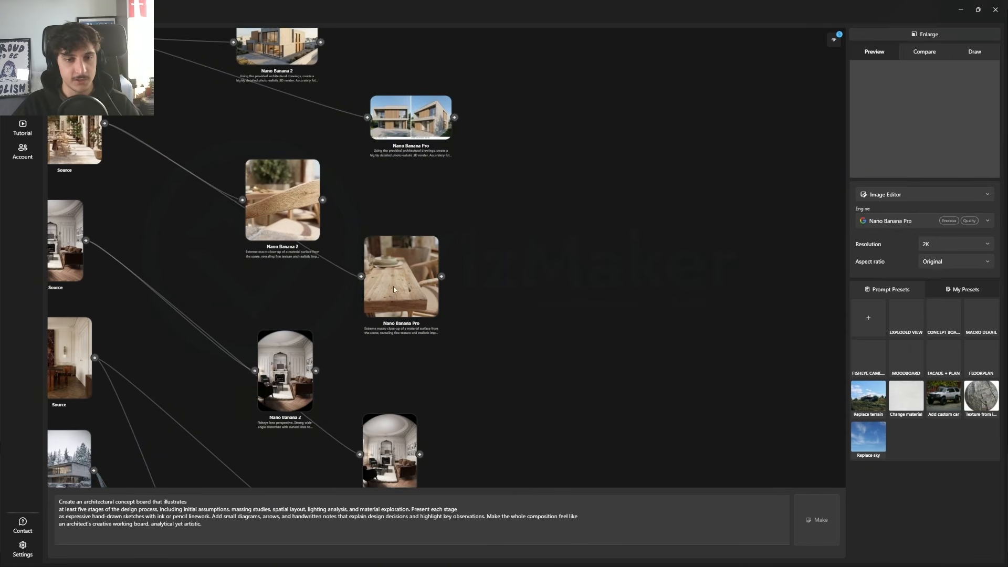
{"action": "left_click_drag", "start_coordinate": [410, 123], "coordinate": [395, 127]}
Step: Examine the Nano Banana Pro fisheye result and the two moodboard results up close
{"action": "left_click_drag", "start_coordinate": [546, 344], "coordinate": [474, 122]}
{"action": "scroll", "coordinate": [354, 262], "scroll_direction": "up", "scroll_amount": 5}
{"action": "left_click_drag", "start_coordinate": [332, 279], "coordinate": [415, 156]}
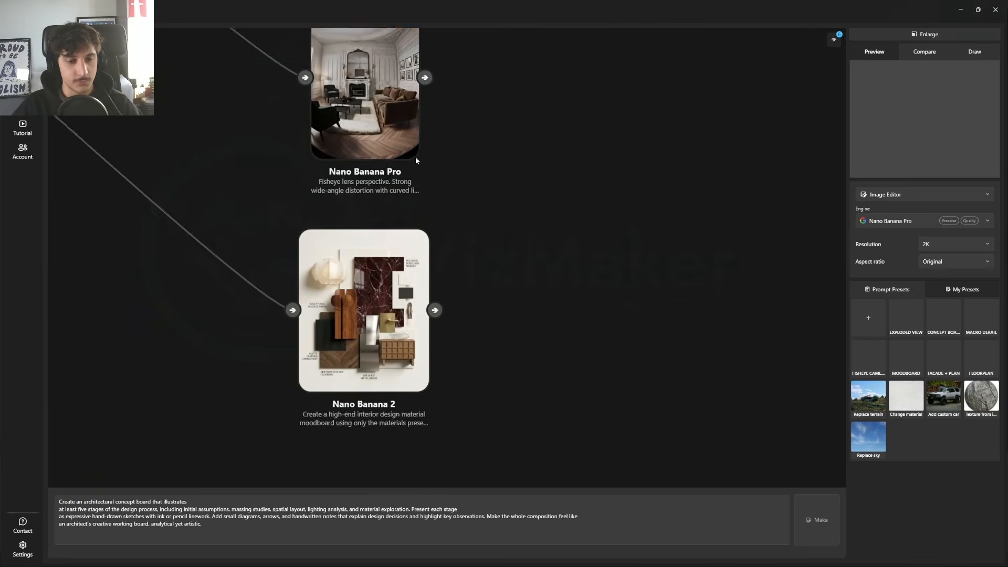
{"action": "scroll", "coordinate": [416, 160], "scroll_direction": "down", "scroll_amount": 5}
{"action": "scroll", "coordinate": [401, 263], "scroll_direction": "up", "scroll_amount": 6}
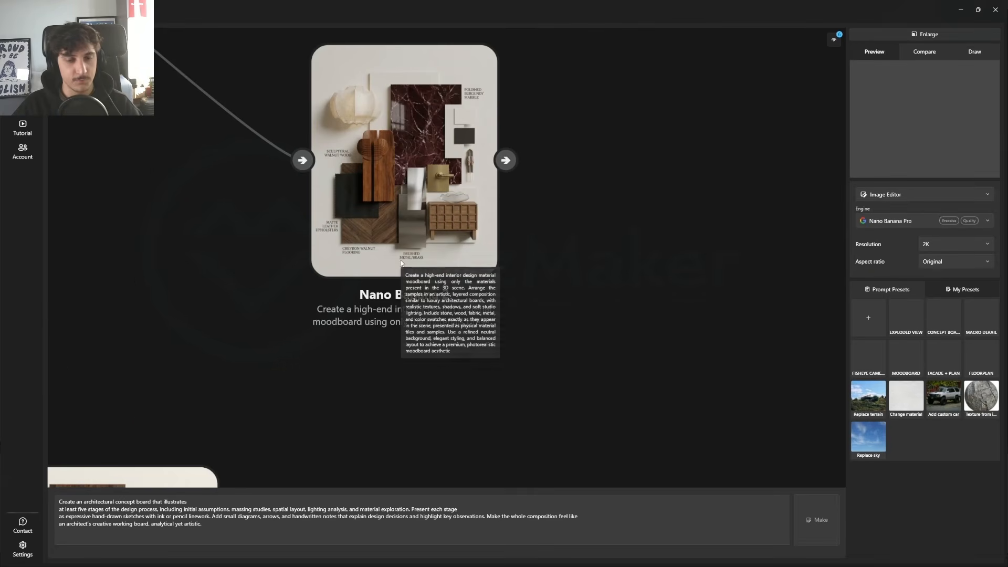
{"action": "scroll", "coordinate": [584, 321], "scroll_direction": "down", "scroll_amount": 5}
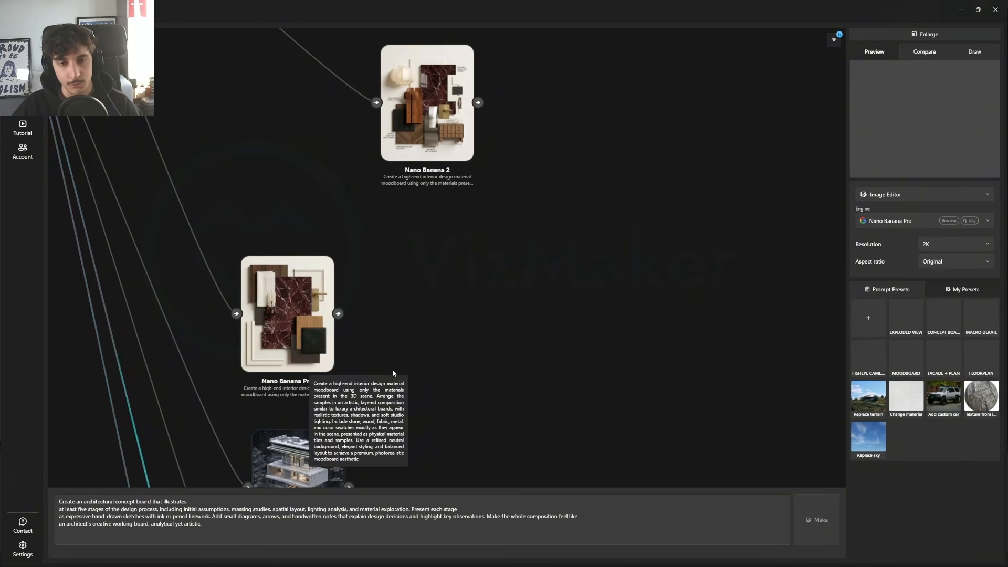
Step: Compare the exploded views at enlarged size, with Nano Banana 2 as A and Nano Banana Pro as B, shifting the divider to inspect B
{"action": "left_click_drag", "start_coordinate": [483, 265], "coordinate": [441, 358]}
{"action": "left_click_drag", "start_coordinate": [366, 440], "coordinate": [429, 353]}
{"action": "left_click_drag", "start_coordinate": [458, 444], "coordinate": [463, 133]}
{"action": "left_click_drag", "start_coordinate": [415, 332], "coordinate": [492, 257]}
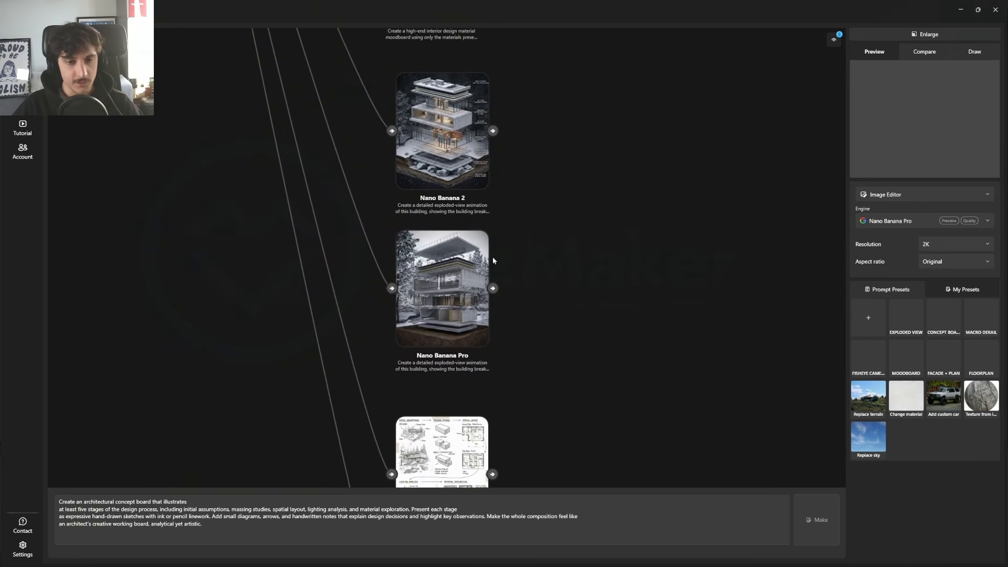
{"action": "left_click", "coordinate": [436, 268]}
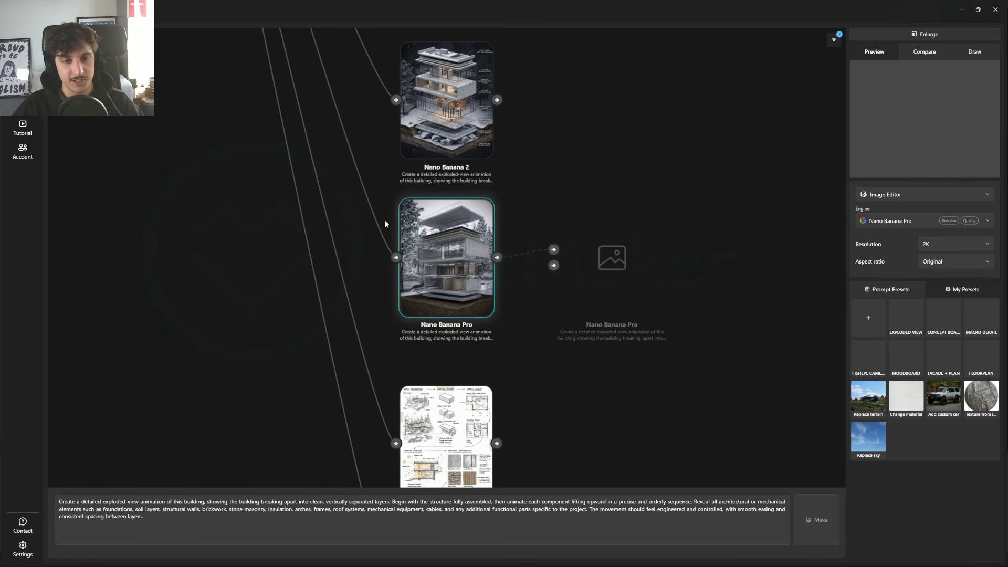
{"action": "right_click", "coordinate": [456, 110]}
{"action": "left_click", "coordinate": [470, 110]}
{"action": "right_click", "coordinate": [445, 248]}
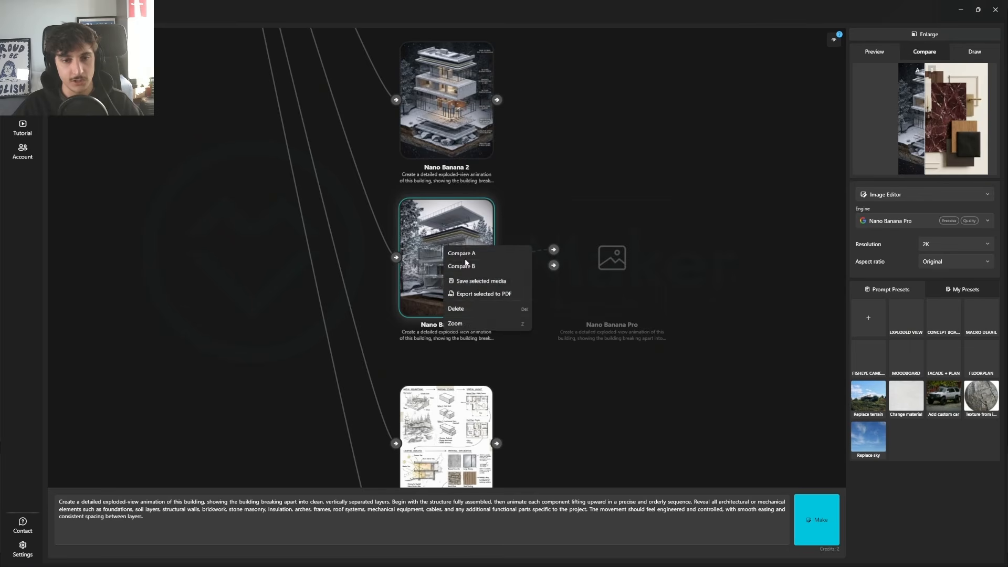
{"action": "left_click", "coordinate": [466, 268]}
{"action": "left_click", "coordinate": [926, 34]}
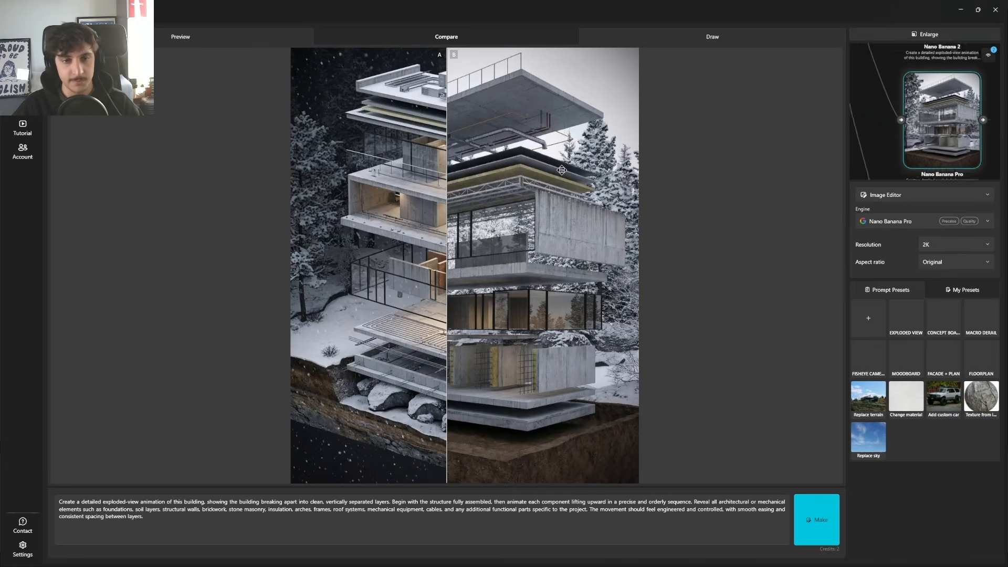
{"action": "left_click_drag", "start_coordinate": [452, 186], "coordinate": [372, 226]}
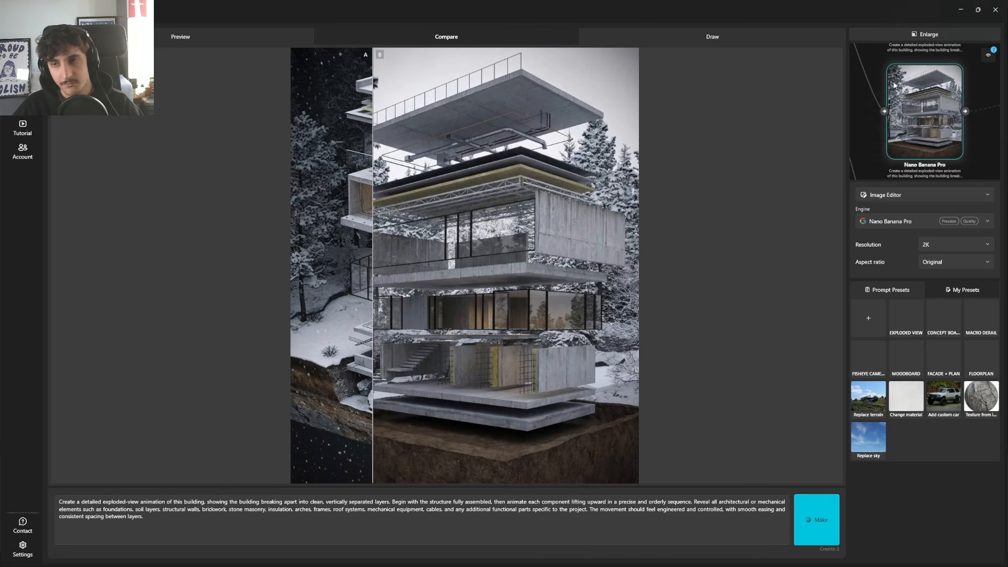
Step: Return to the node canvas and offset the Nano Banana 2 exploded view node from the Nano Banana Pro column
{"action": "left_click", "coordinate": [928, 35]}
{"action": "scroll", "coordinate": [512, 184], "scroll_direction": "up", "scroll_amount": 5}
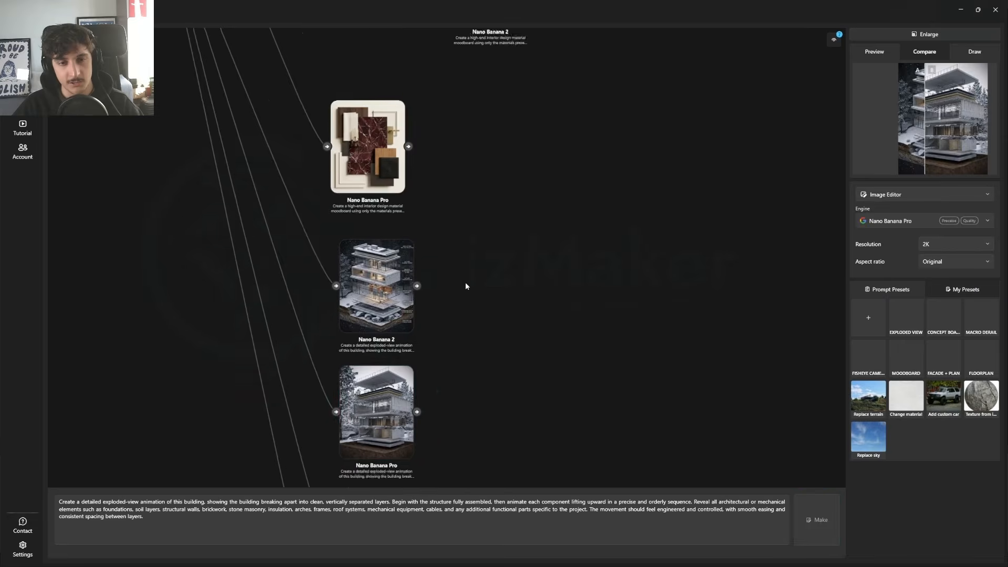
{"action": "left_click_drag", "start_coordinate": [479, 303], "coordinate": [496, 300]}
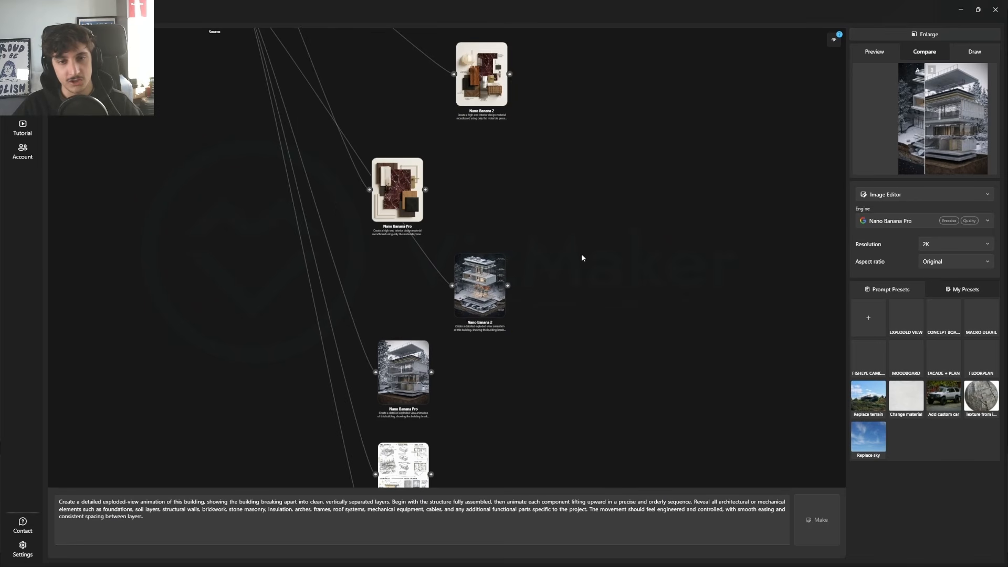
{"action": "scroll", "coordinate": [499, 304], "scroll_direction": "up", "scroll_amount": 5}
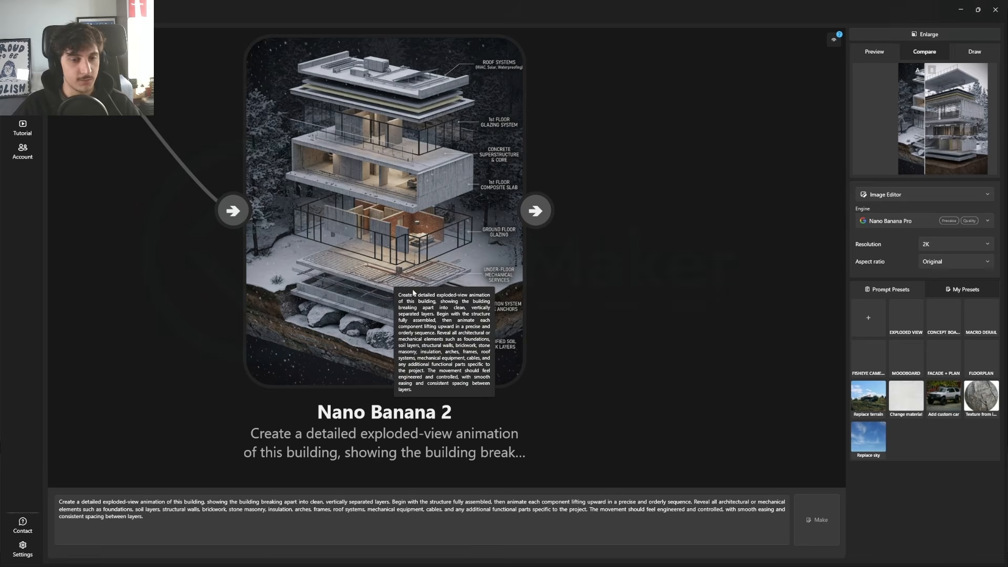
Step: Enlarge the Nano Banana 2 concept board and examine its staged sketches and handwritten notes
{"action": "scroll", "coordinate": [640, 376], "scroll_direction": "down", "scroll_amount": 8}
{"action": "scroll", "coordinate": [378, 245], "scroll_direction": "up", "scroll_amount": 6}
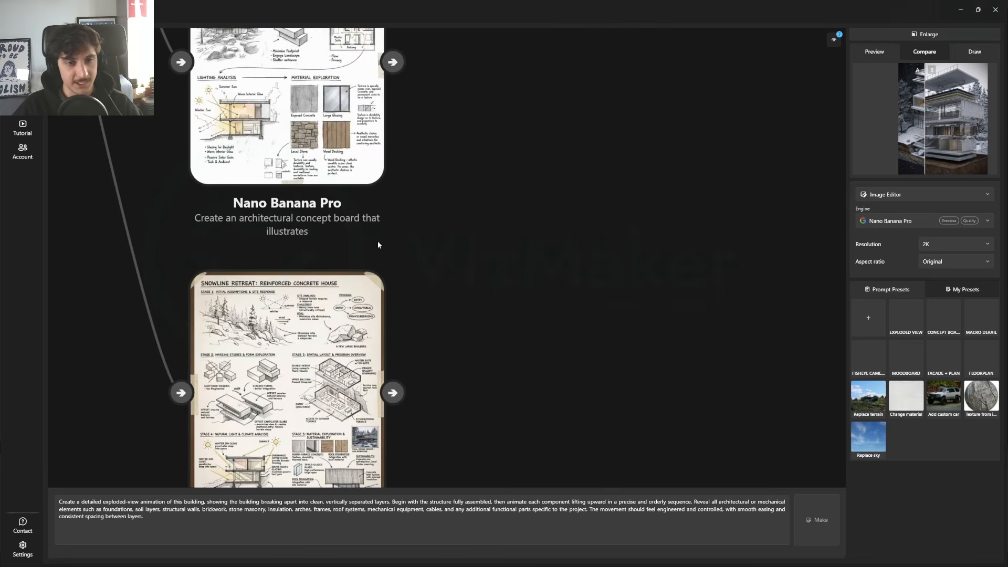
{"action": "scroll", "coordinate": [393, 257], "scroll_direction": "down", "scroll_amount": 4}
{"action": "scroll", "coordinate": [334, 248], "scroll_direction": "up", "scroll_amount": 5}
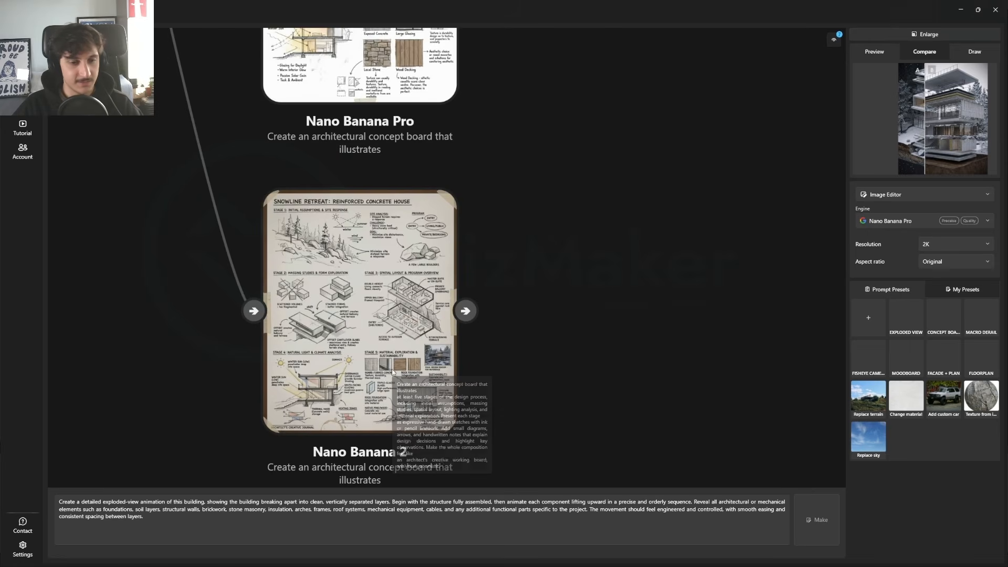
{"action": "left_click", "coordinate": [328, 296]}
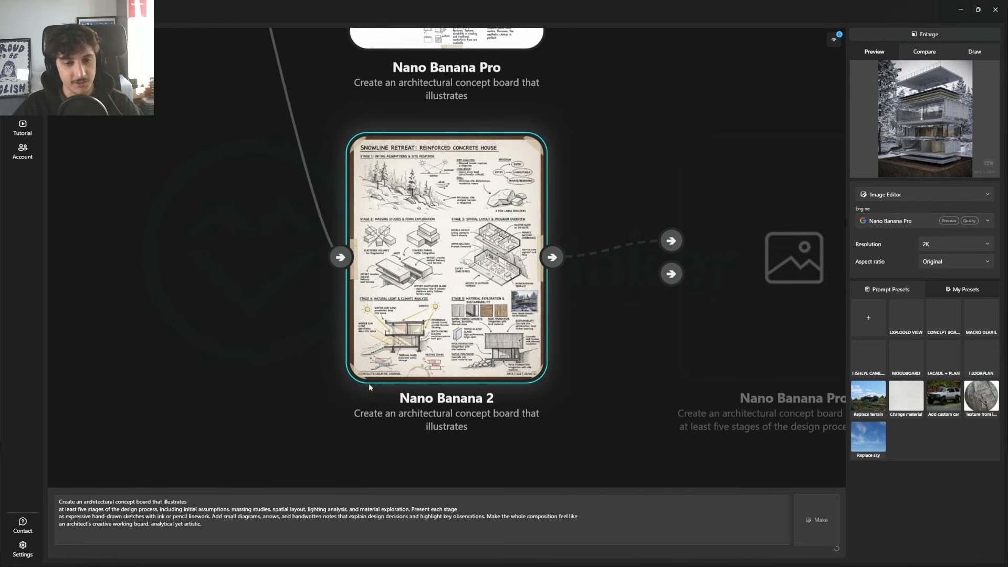
{"action": "left_click", "coordinate": [955, 38]}
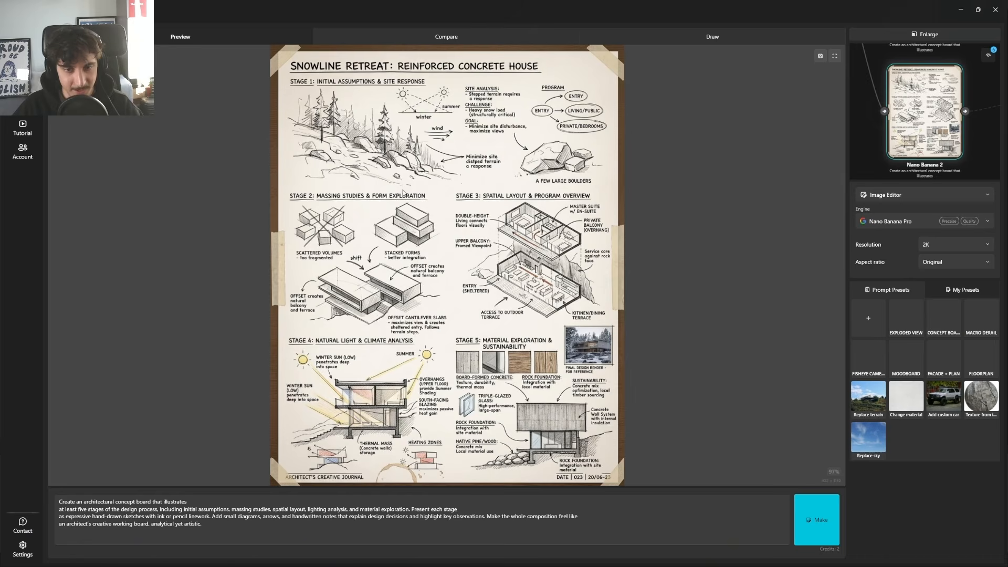
{"action": "scroll", "coordinate": [415, 296], "scroll_direction": "up", "scroll_amount": 5}
{"action": "scroll", "coordinate": [373, 315], "scroll_direction": "down", "scroll_amount": 5}
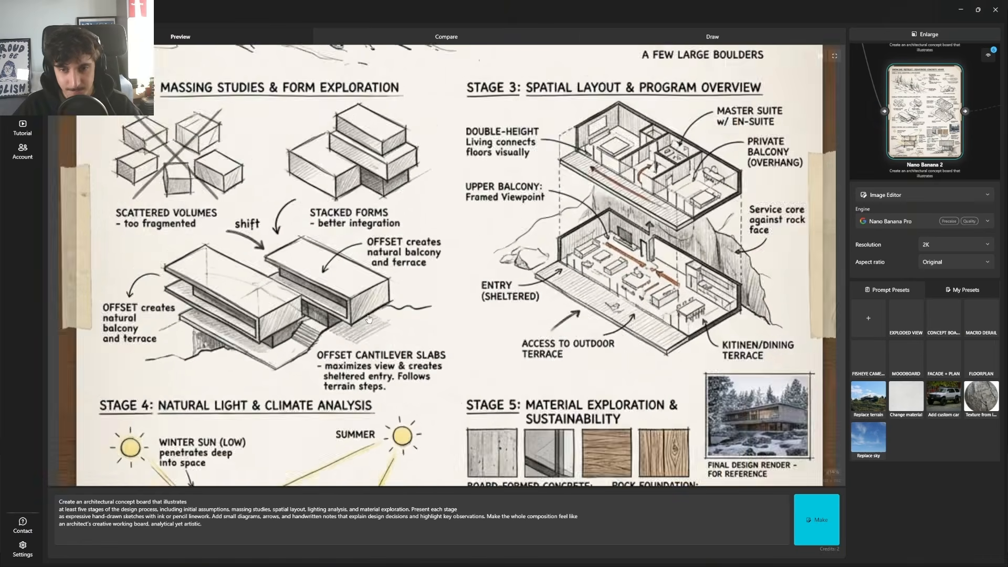
{"action": "scroll", "coordinate": [570, 409], "scroll_direction": "up", "scroll_amount": 5}
{"action": "left_click_drag", "start_coordinate": [571, 410], "coordinate": [570, 380]}
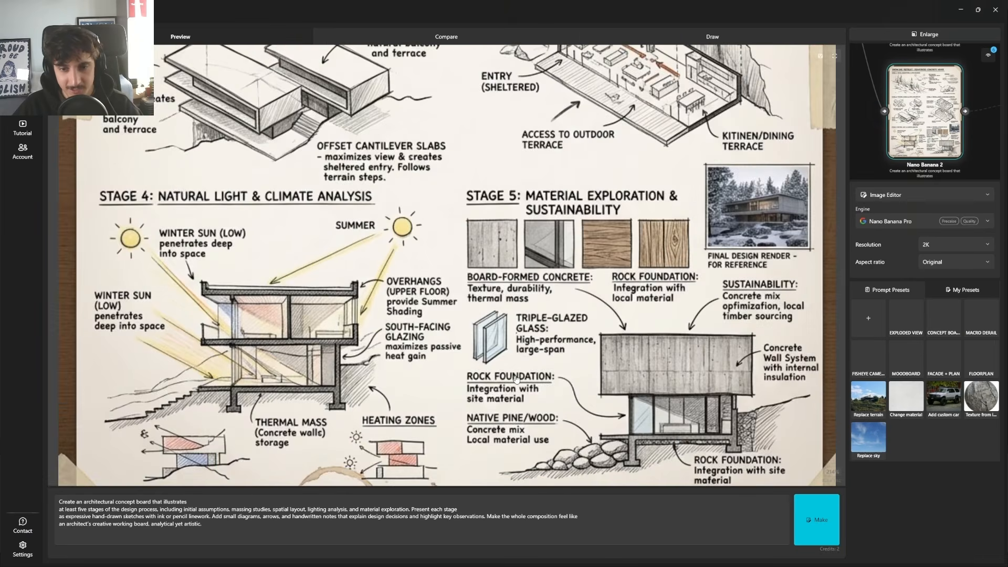
Step: Set the Nano Banana Pro concept board as comparison image B and the Nano Banana 2 concept board as image A
{"action": "scroll", "coordinate": [571, 380], "scroll_direction": "down", "scroll_amount": 5}
{"action": "left_click_drag", "start_coordinate": [932, 79], "coordinate": [915, 139]}
{"action": "right_click", "coordinate": [918, 82]}
{"action": "left_click", "coordinate": [902, 101]}
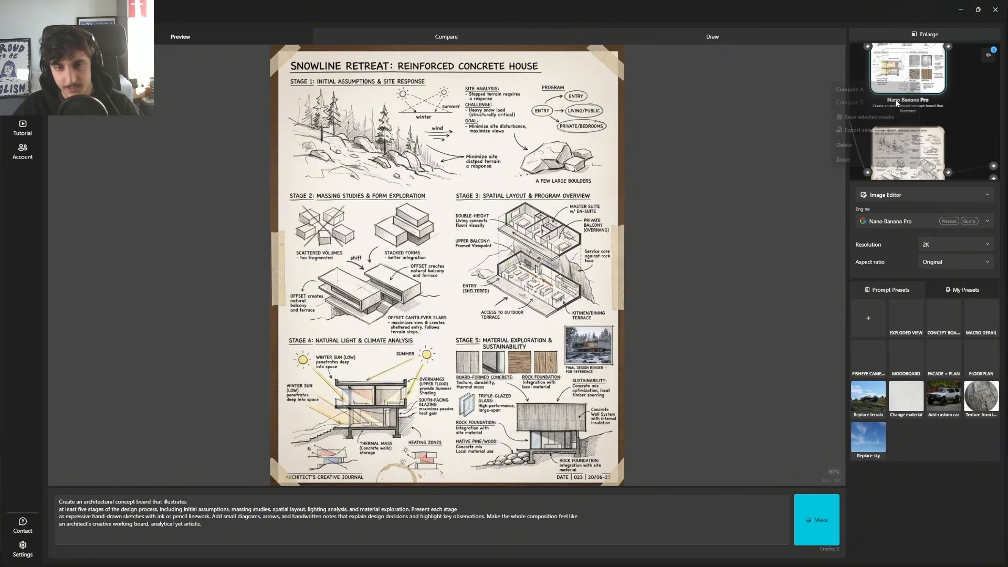
{"action": "right_click", "coordinate": [905, 71]}
{"action": "right_click", "coordinate": [898, 135]}
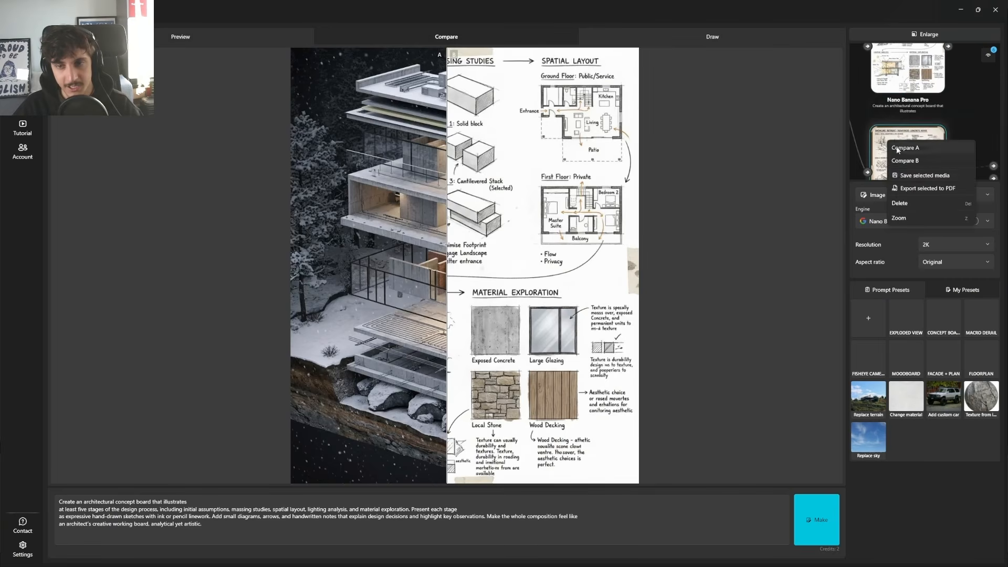
{"action": "left_click", "coordinate": [916, 143]}
Step: Reveal the Nano Banana Pro concept board in the comparison and inspect its massing and spatial layout sketches
{"action": "left_click_drag", "start_coordinate": [445, 183], "coordinate": [240, 277]}
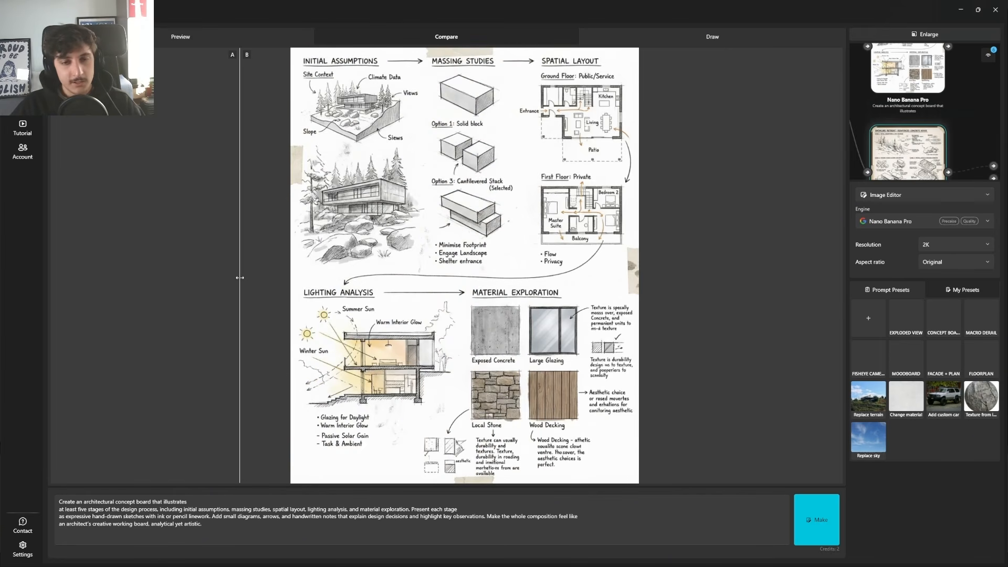
{"action": "scroll", "coordinate": [375, 226], "scroll_direction": "up", "scroll_amount": 5}
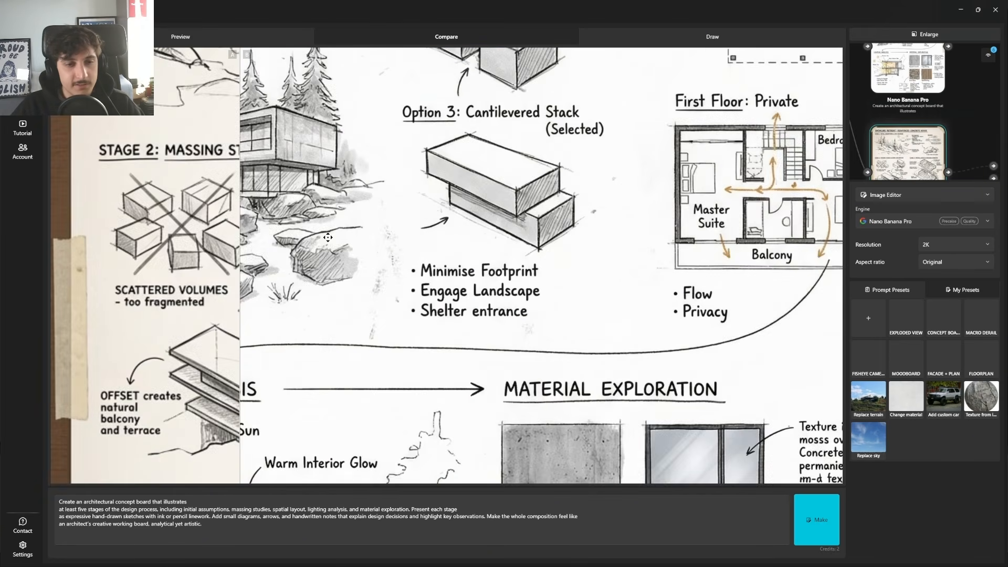
{"action": "scroll", "coordinate": [289, 253], "scroll_direction": "down", "scroll_amount": 4}
{"action": "mouse_move", "coordinate": [240, 244]}
{"action": "left_mouse_down"}
{"action": "mouse_move", "coordinate": [656, 248]}
{"action": "mouse_move", "coordinate": [245, 262]}
{"action": "left_mouse_up"}
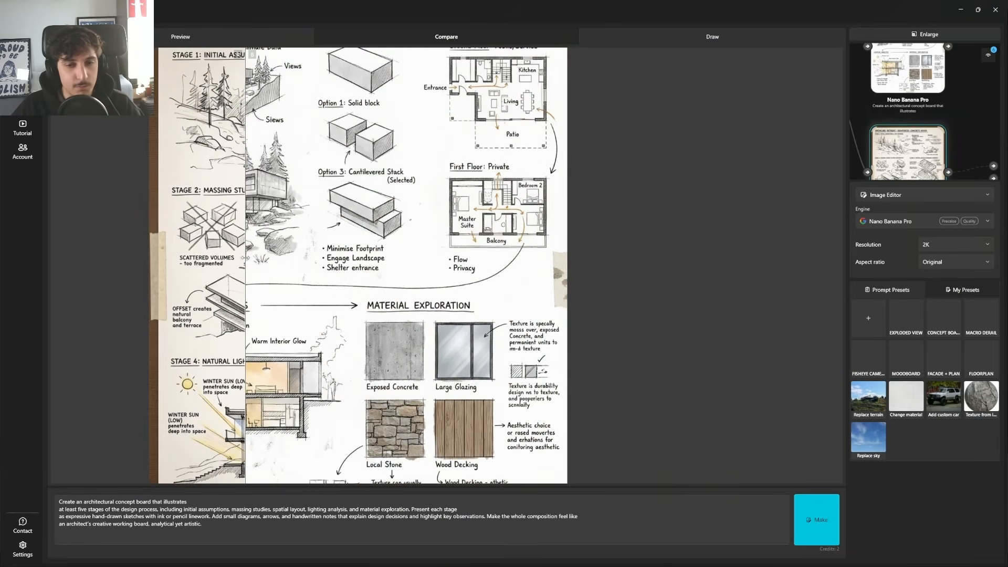
{"action": "scroll", "coordinate": [404, 281], "scroll_direction": "up", "scroll_amount": 1}
Step: Shift the comparison to the Nano Banana 2 concept board and inspect its Stage 2 massing studies
{"action": "left_click_drag", "start_coordinate": [253, 203], "coordinate": [605, 283]}
{"action": "scroll", "coordinate": [332, 239], "scroll_direction": "up", "scroll_amount": 3}
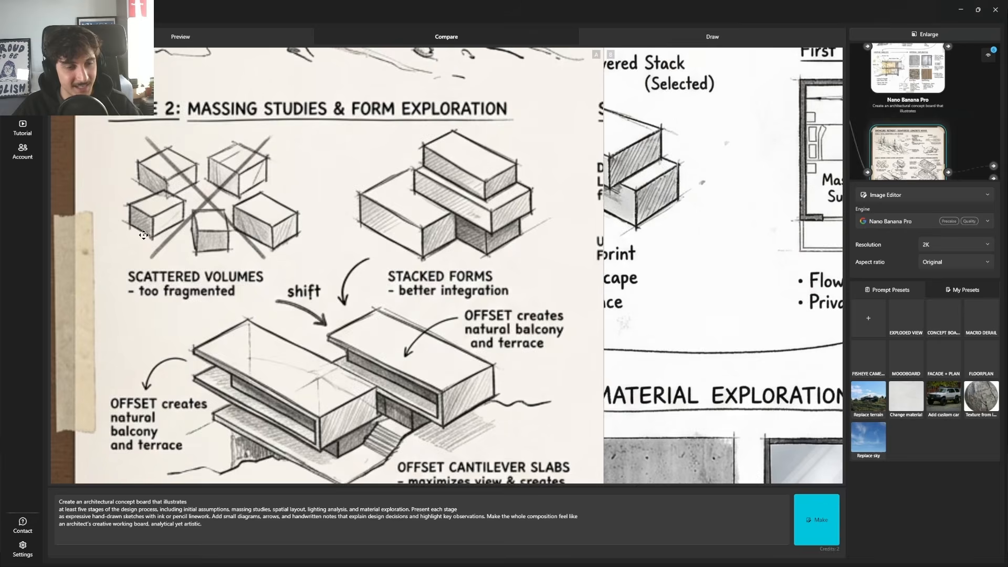
{"action": "scroll", "coordinate": [191, 251], "scroll_direction": "down", "scroll_amount": 2}
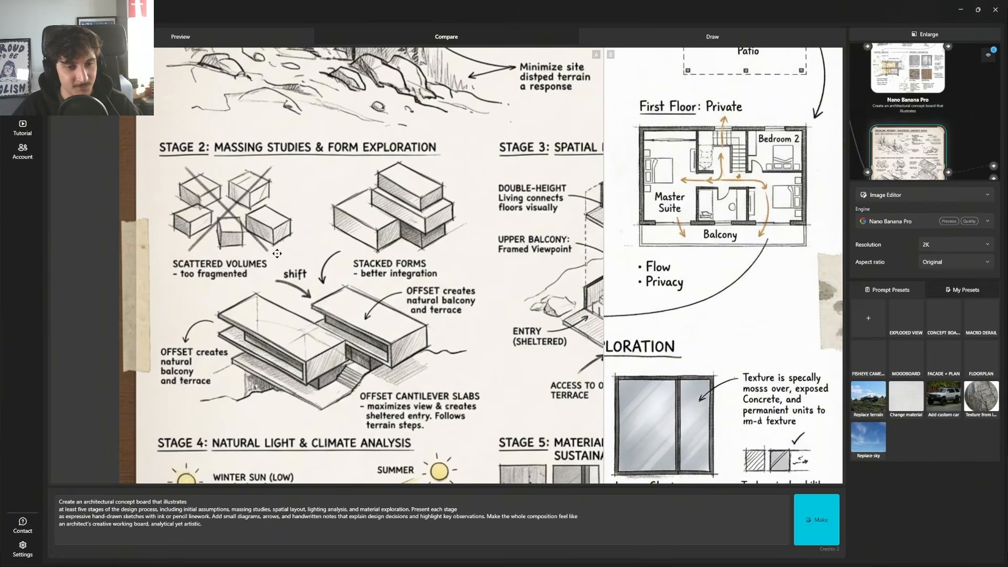
{"action": "scroll", "coordinate": [240, 241], "scroll_direction": "down", "scroll_amount": 3}
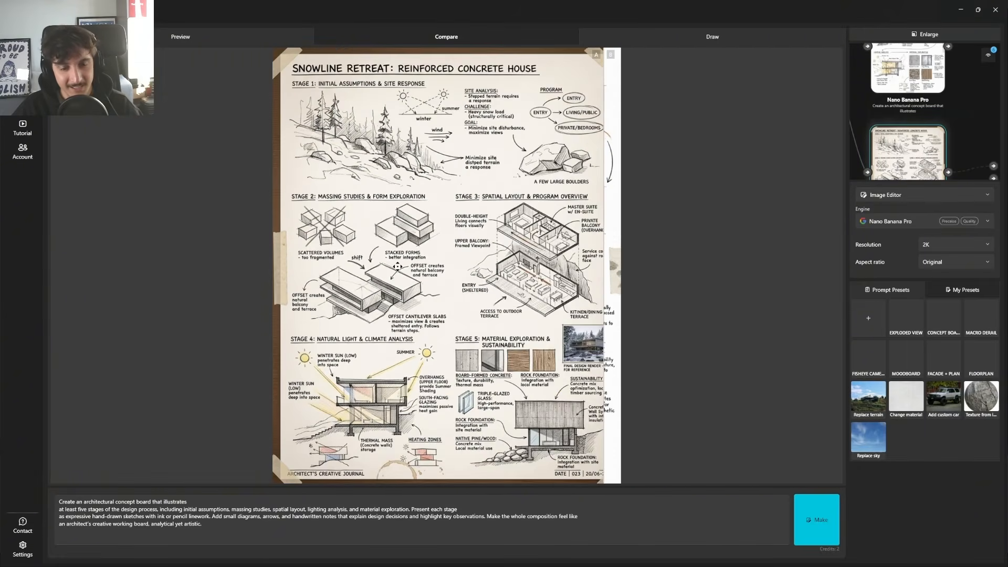
Step: Reveal the whole Nano Banana 2 concept board and inspect its Stage 4 climate analysis and Stage 5 material exploration
{"action": "left_click_drag", "start_coordinate": [602, 259], "coordinate": [719, 259]}
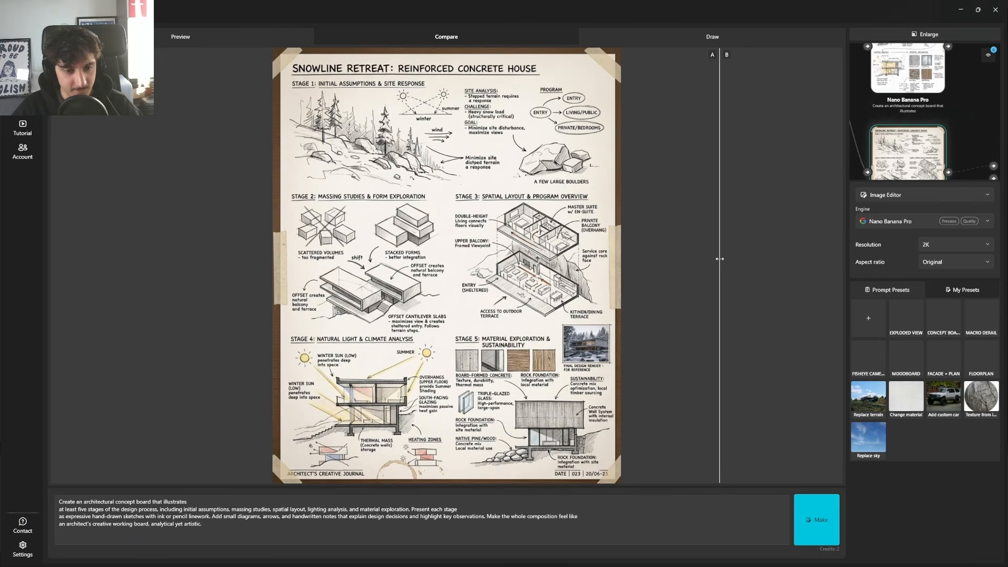
{"action": "scroll", "coordinate": [437, 420], "scroll_direction": "up", "scroll_amount": 5}
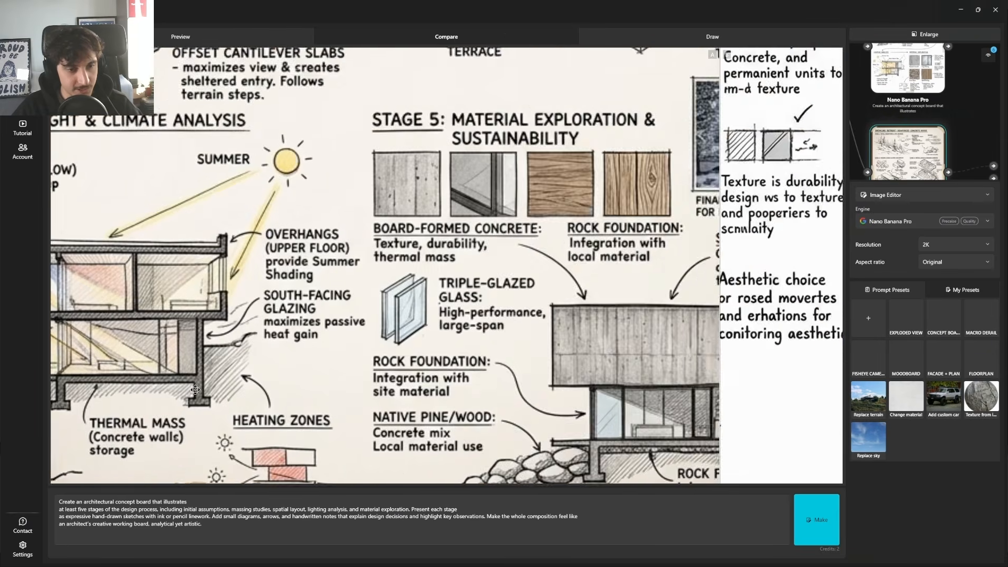
{"action": "scroll", "coordinate": [324, 356], "scroll_direction": "down", "scroll_amount": 2}
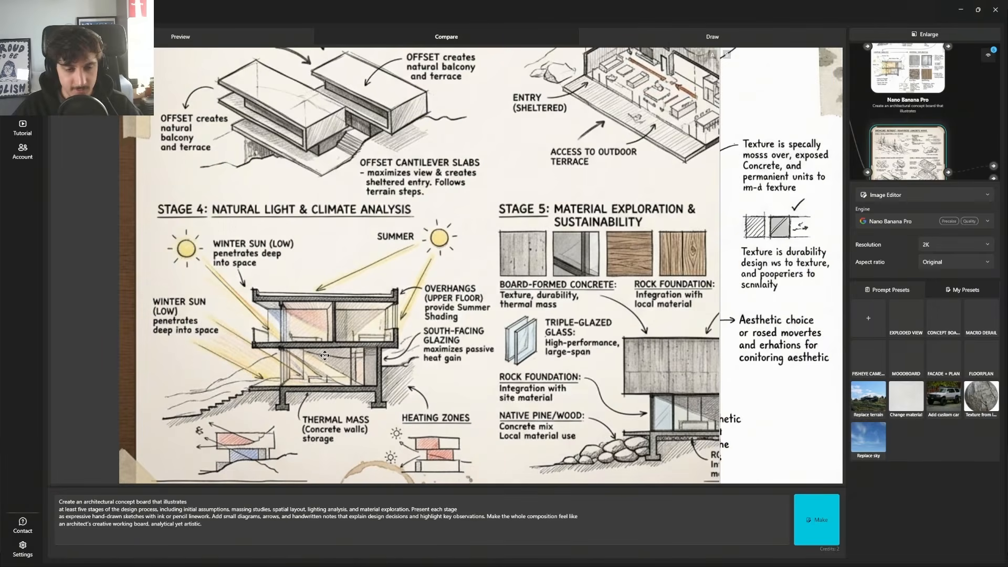
{"action": "scroll", "coordinate": [538, 356], "scroll_direction": "down", "scroll_amount": 2}
Step: Shift the comparison back to the Nano Banana Pro concept board and inspect its lighting analysis and material exploration
{"action": "left_click_drag", "start_coordinate": [723, 242], "coordinate": [315, 304]}
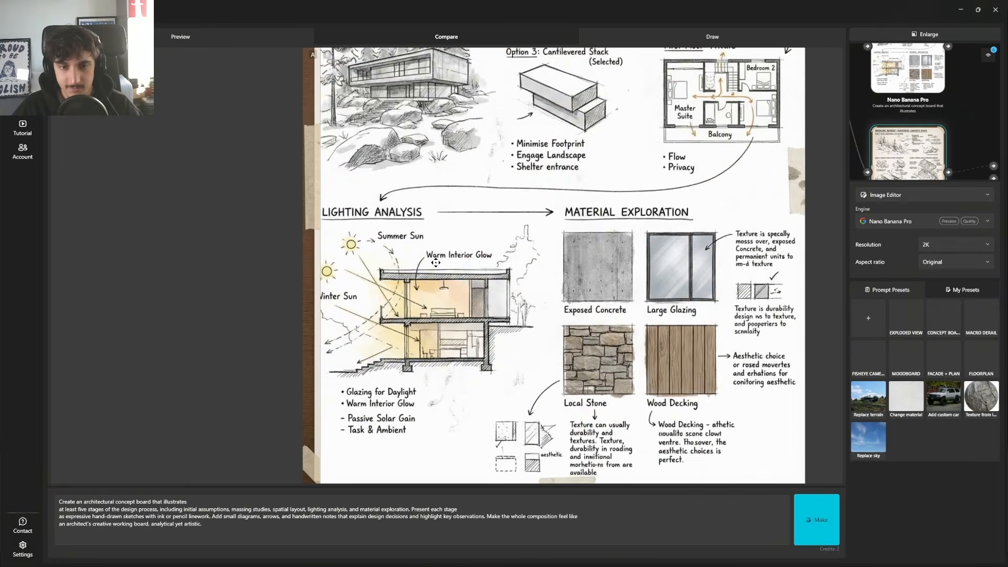
{"action": "scroll", "coordinate": [389, 308], "scroll_direction": "down", "scroll_amount": 2}
{"action": "left_click_drag", "start_coordinate": [318, 340], "coordinate": [226, 341]}
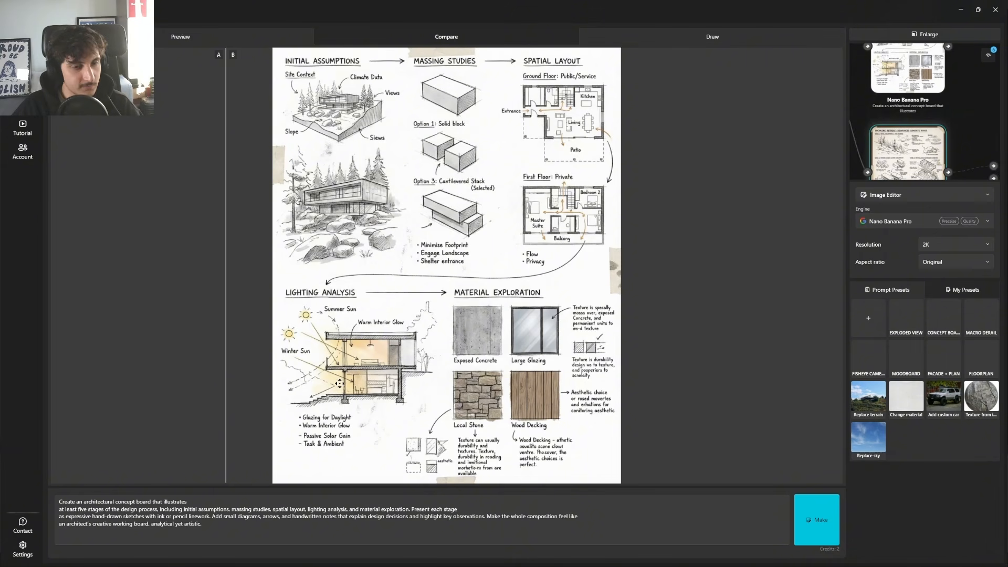
Step: Shift the comparison to show half of each concept board, and return to the node canvas
{"action": "left_click_drag", "start_coordinate": [515, 277], "coordinate": [510, 297]}
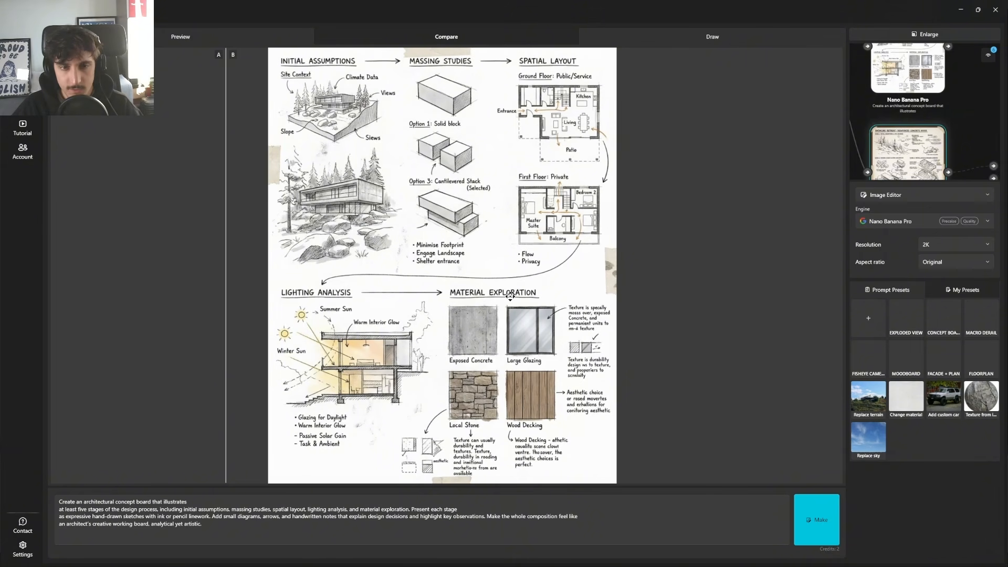
{"action": "left_click_drag", "start_coordinate": [226, 205], "coordinate": [448, 231]}
{"action": "left_click", "coordinate": [925, 35]}
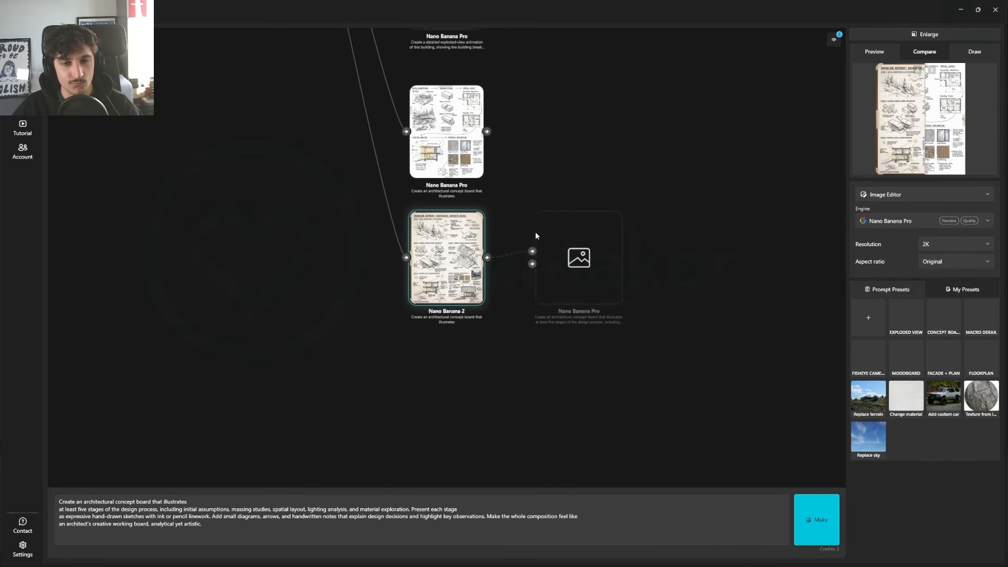
Step: Select the Nano Banana 2 concept board node and examine its sketches and stage layout up close on the canvas
{"action": "left_click_drag", "start_coordinate": [534, 231], "coordinate": [452, 257]}
{"action": "left_click", "coordinate": [475, 291]}
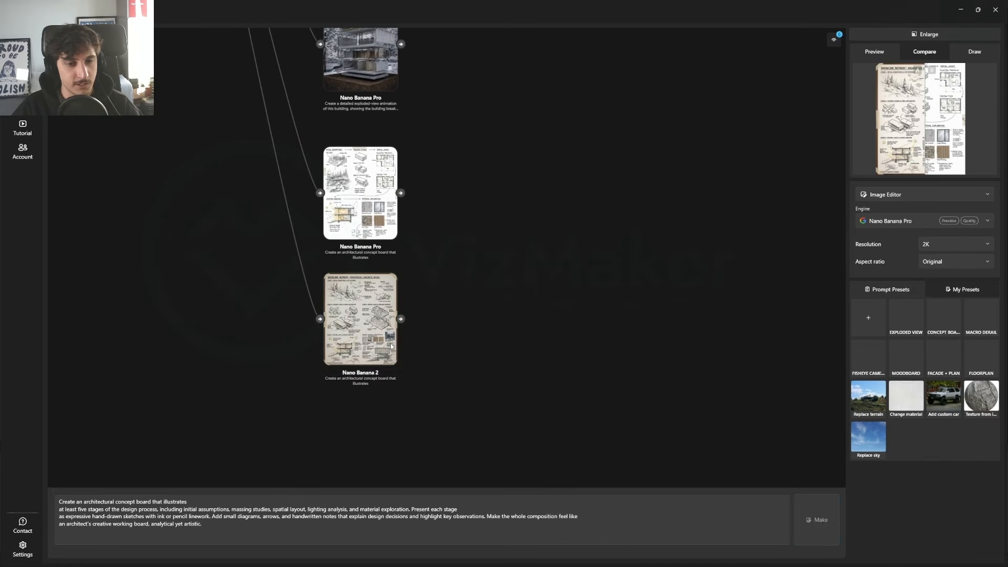
{"action": "left_click", "coordinate": [377, 326]}
{"action": "left_click_drag", "start_coordinate": [403, 314], "coordinate": [489, 251]}
{"action": "scroll", "coordinate": [489, 250], "scroll_direction": "up", "scroll_amount": 5}
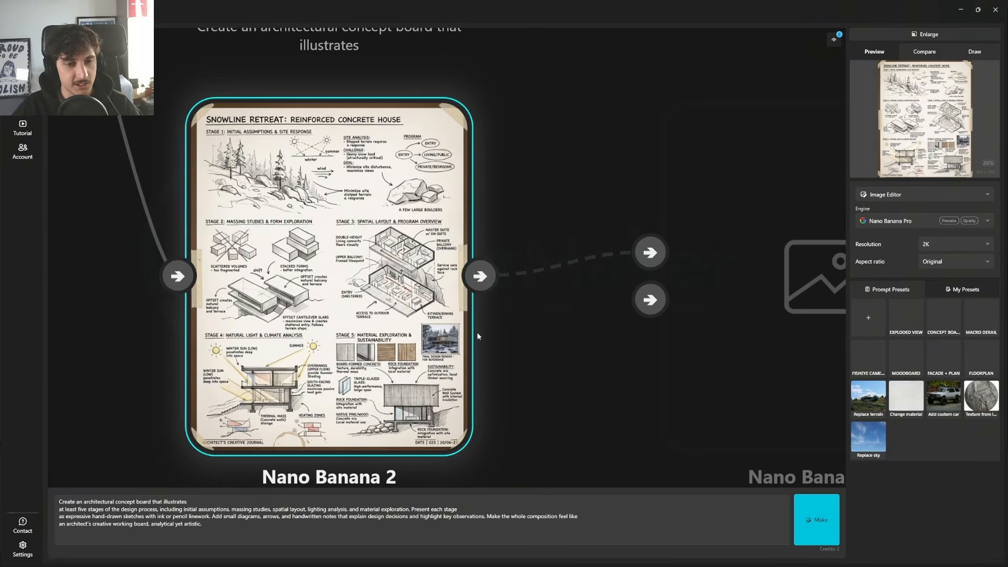
{"action": "scroll", "coordinate": [388, 350], "scroll_direction": "down", "scroll_amount": 4}
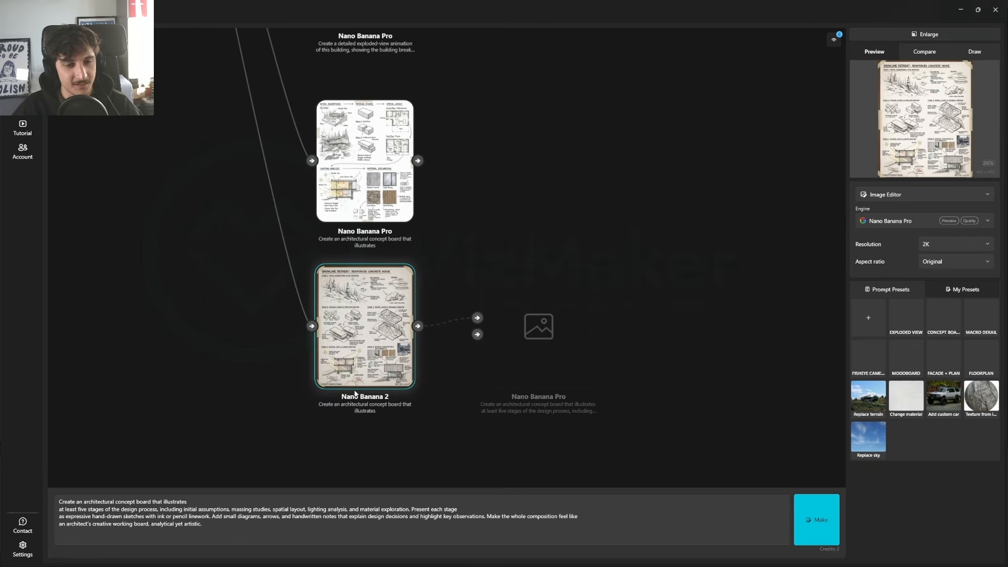
{"action": "scroll", "coordinate": [372, 382], "scroll_direction": "up", "scroll_amount": 4}
{"action": "scroll", "coordinate": [362, 367], "scroll_direction": "down", "scroll_amount": 5}
{"action": "scroll", "coordinate": [363, 366], "scroll_direction": "down", "scroll_amount": 3}
Step: Deselect the concept board, select all the generated image nodes together and move them up to align with the source image column
{"action": "left_click_drag", "start_coordinate": [362, 366], "coordinate": [450, 304]}
{"action": "left_click", "coordinate": [449, 393]}
{"action": "scroll", "coordinate": [450, 306], "scroll_direction": "down", "scroll_amount": 5}
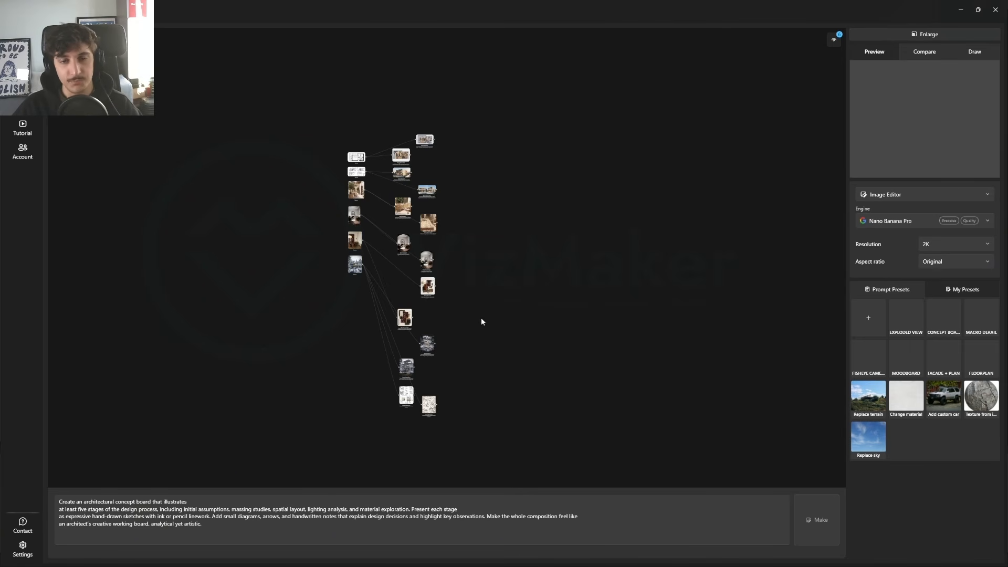
{"action": "left_click_drag", "start_coordinate": [525, 85], "coordinate": [387, 466]}
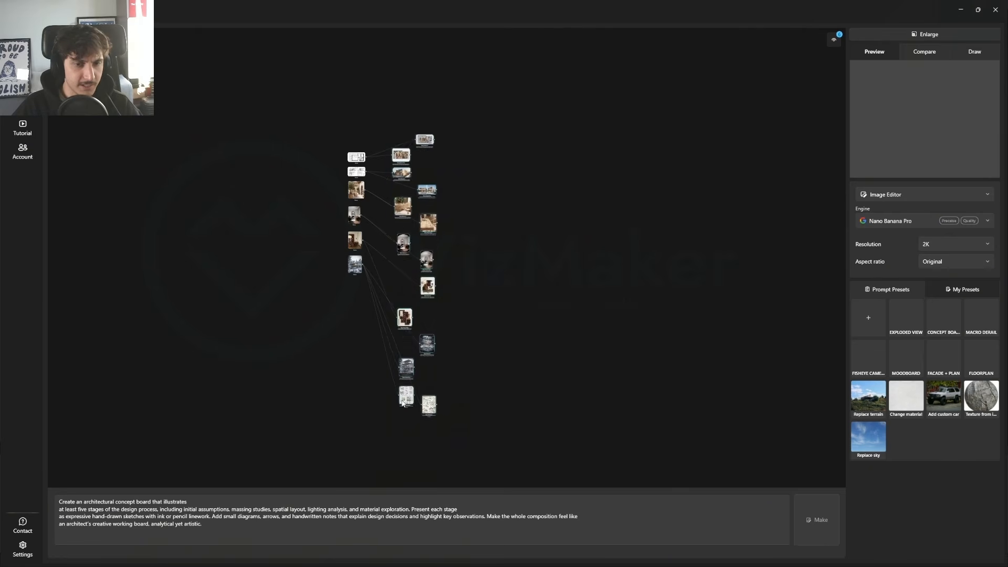
{"action": "left_click_drag", "start_coordinate": [440, 257], "coordinate": [442, 211]}
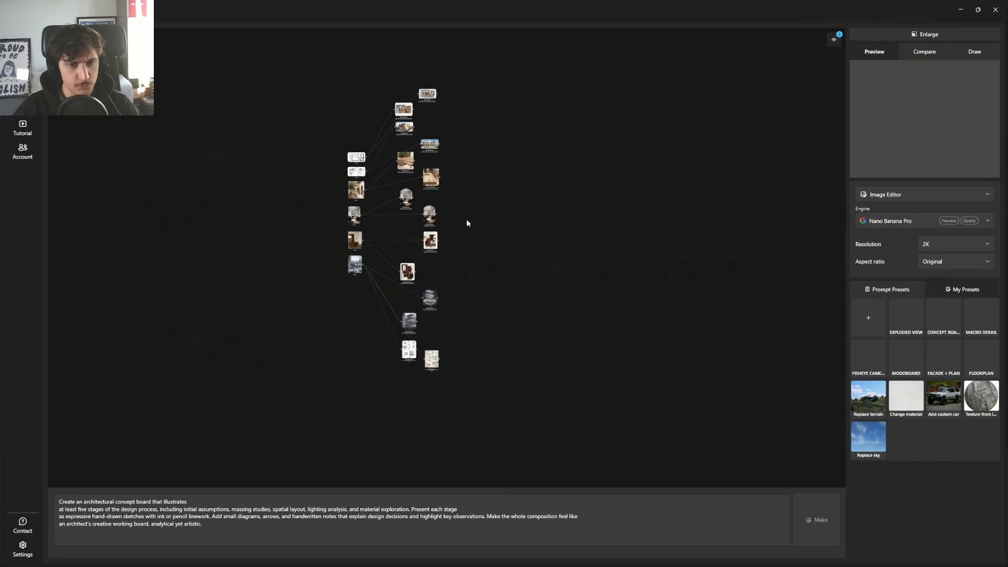